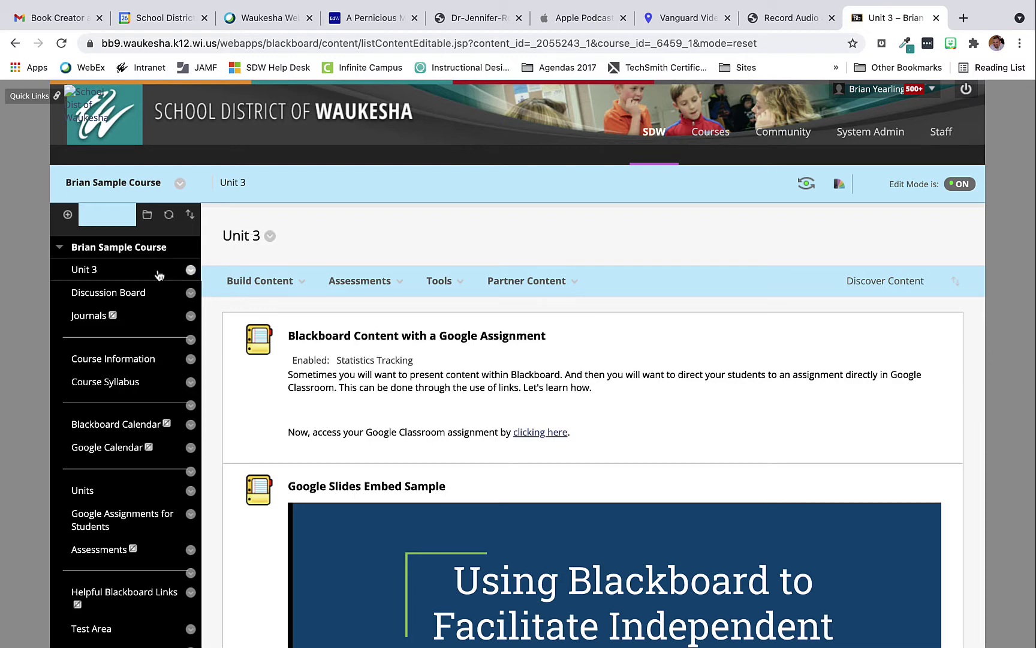
Collapse the course menu and open the Assignments view of the Grade Center from the course's Control Panel
scroll(60, 384, down, 2)
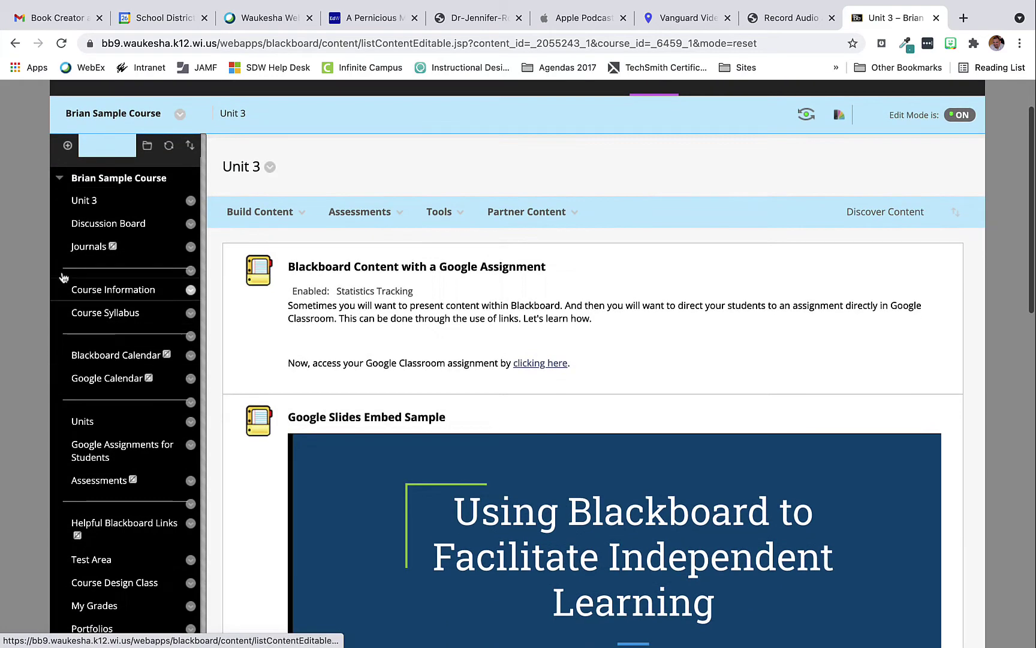
click(72, 180)
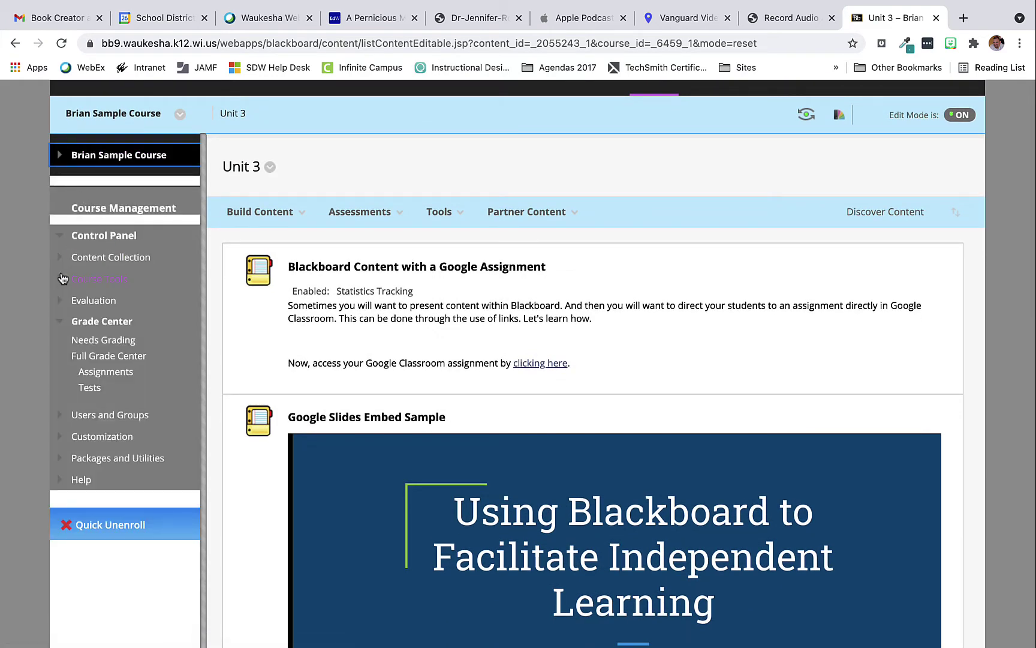
click(62, 239)
click(62, 239)
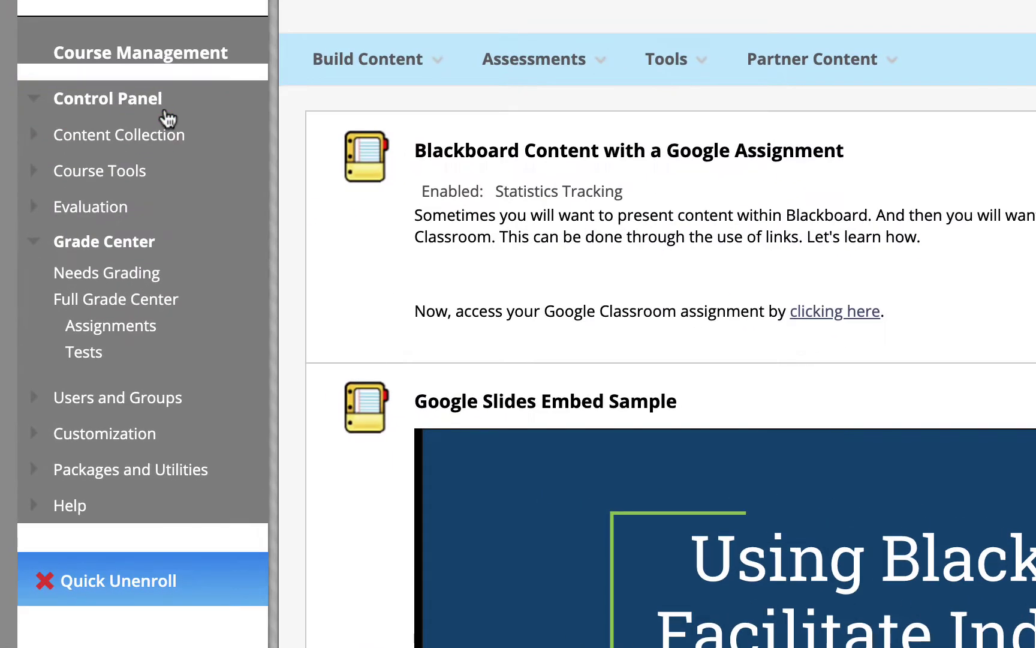
click(38, 241)
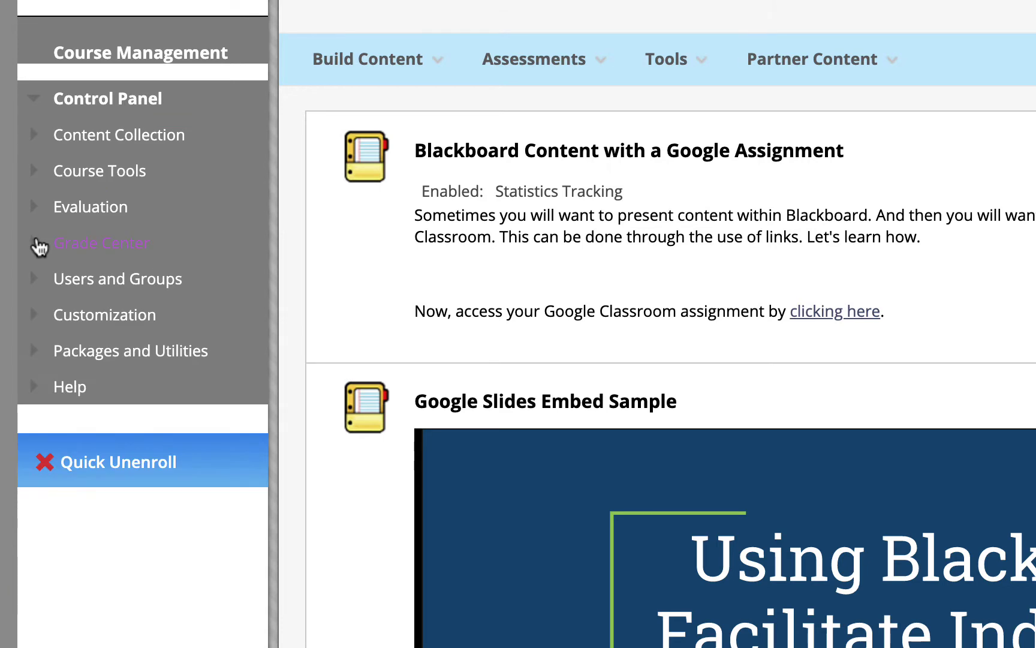
click(37, 242)
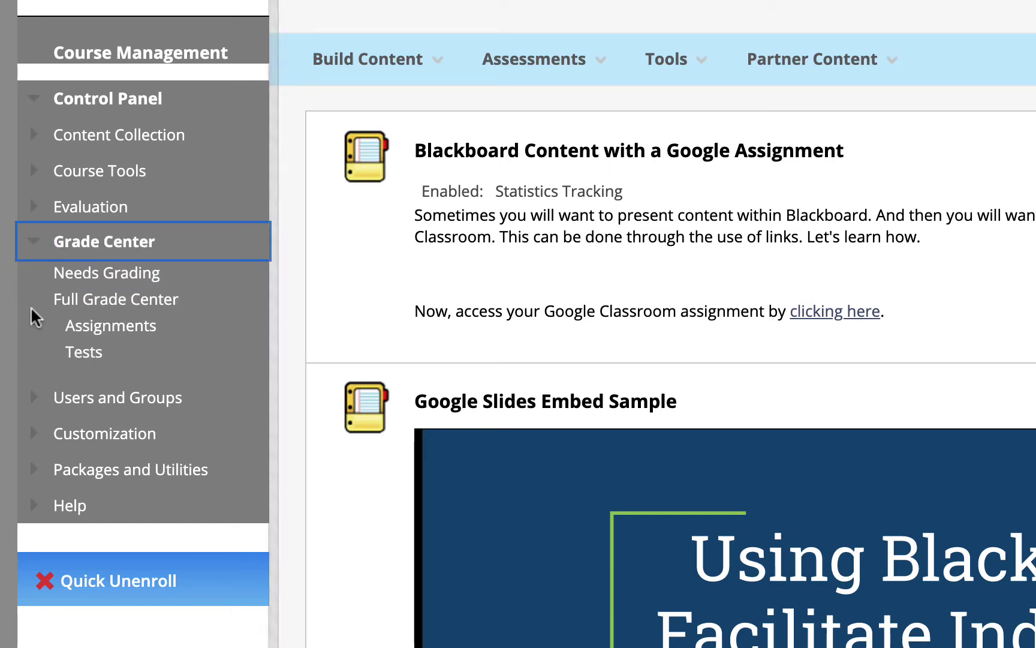
click(60, 327)
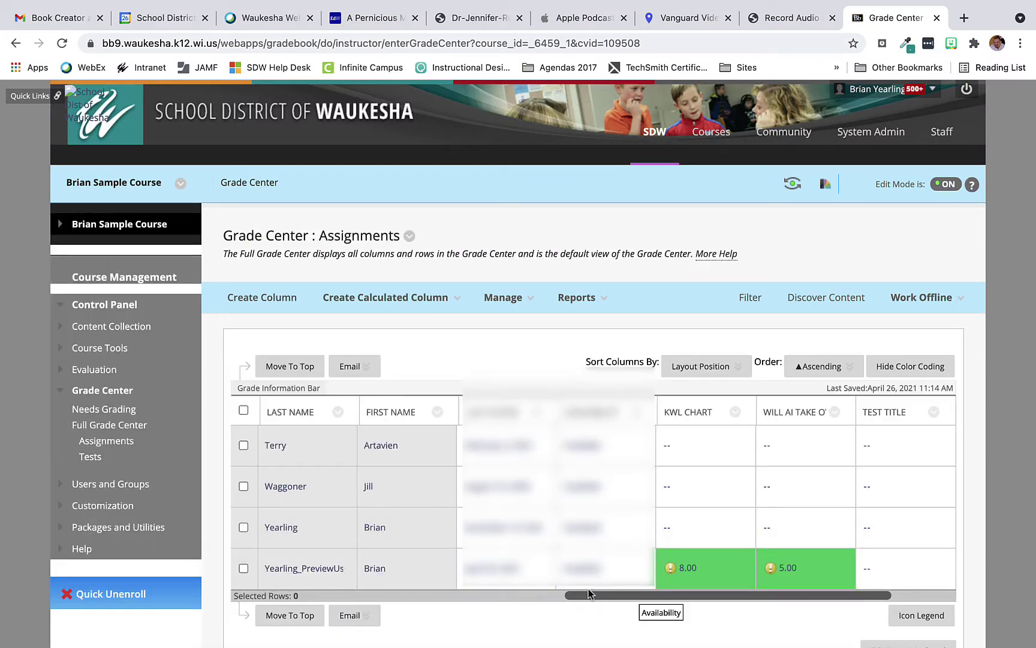
Look across the assignment grade columns and view the options for sorting the columns
drag(590, 595, 701, 581)
drag(580, 593, 785, 600)
click(729, 366)
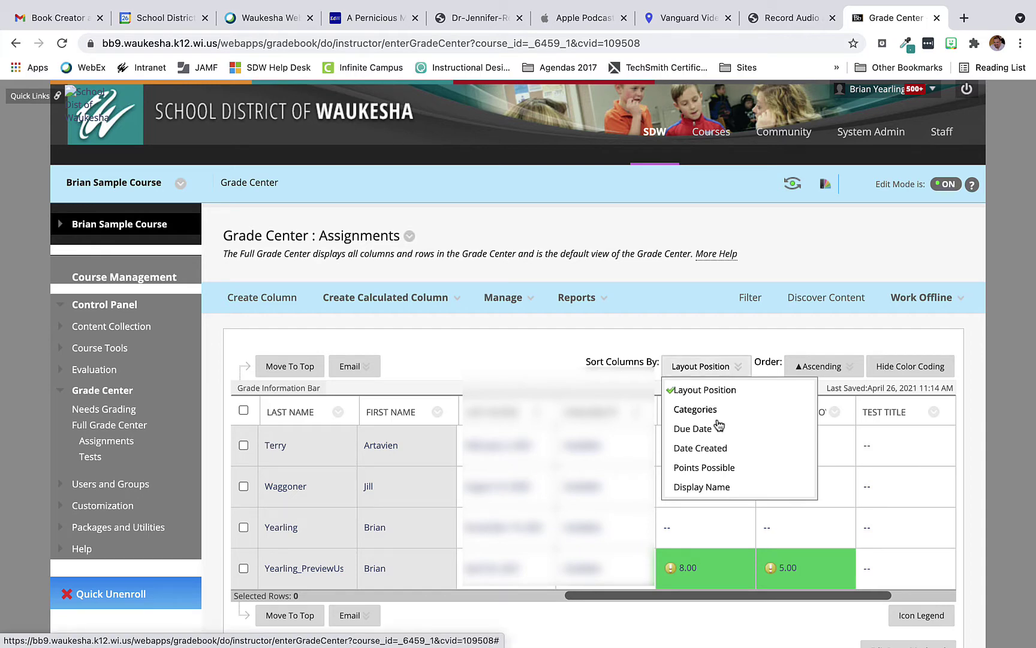
click(564, 361)
scroll(540, 450, down, 2)
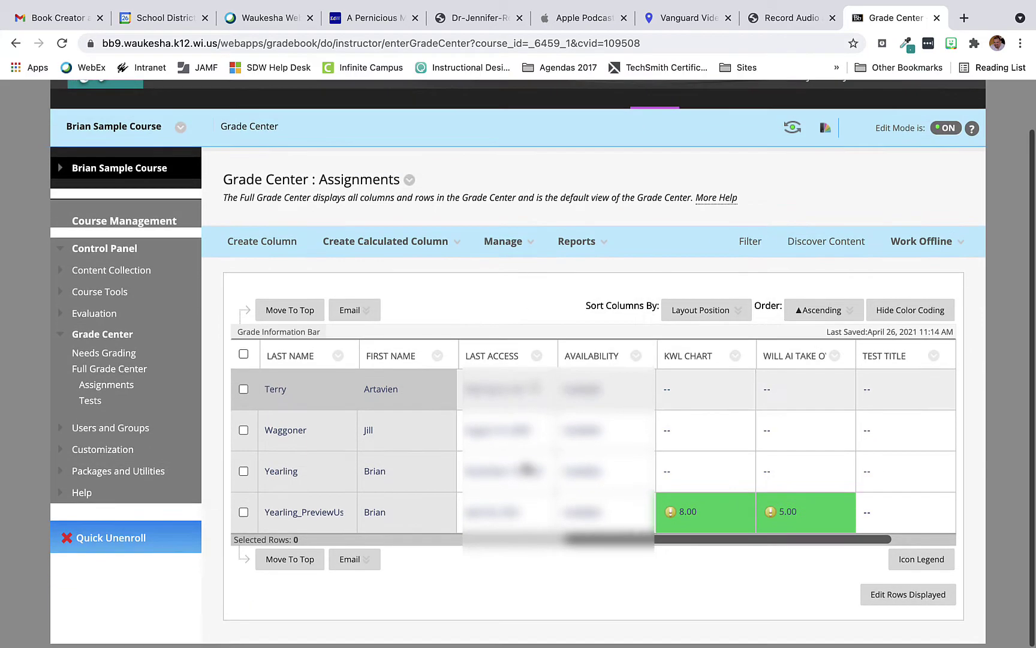
drag(620, 552, 670, 540)
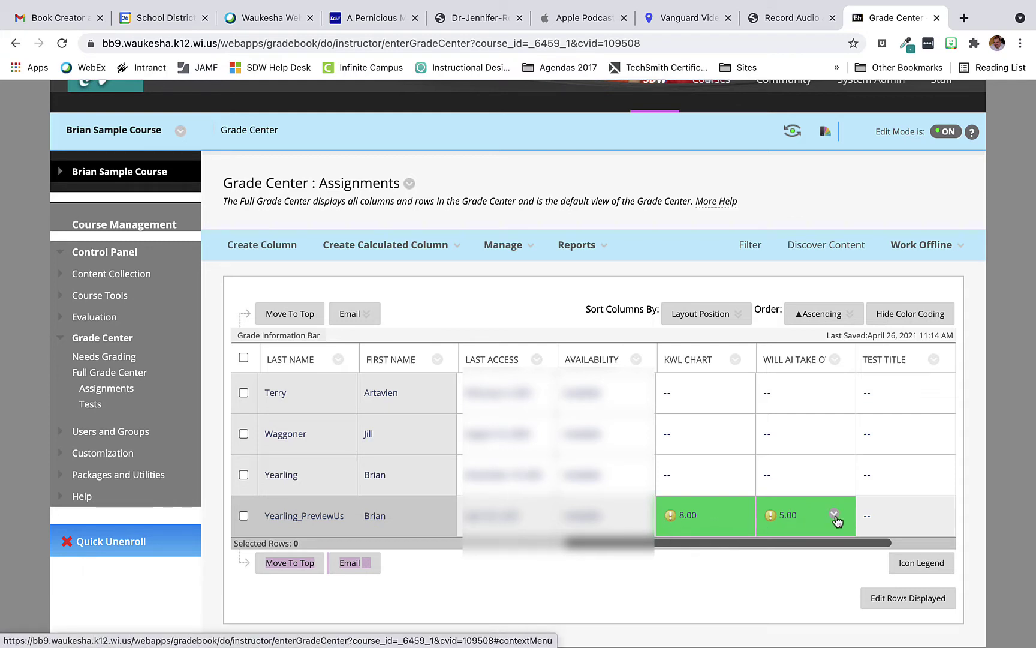
Open the preview user's first ungraded 4/26/21 attempt for the Will AI Take Over assignment
click(834, 515)
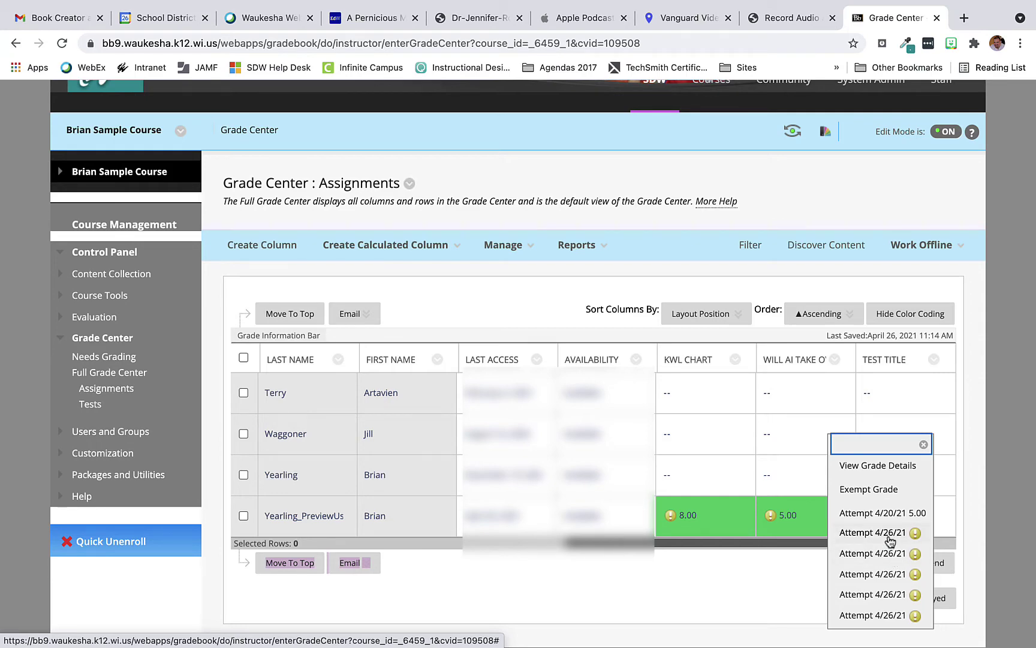
click(890, 539)
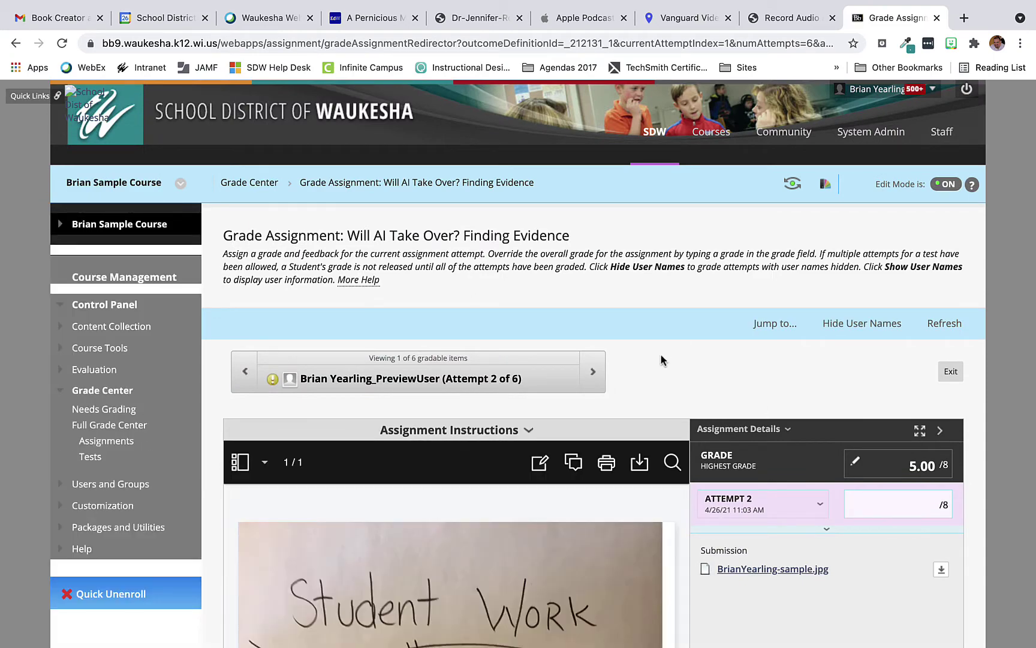
scroll(661, 359, down, 2)
scroll(661, 355, down, 1)
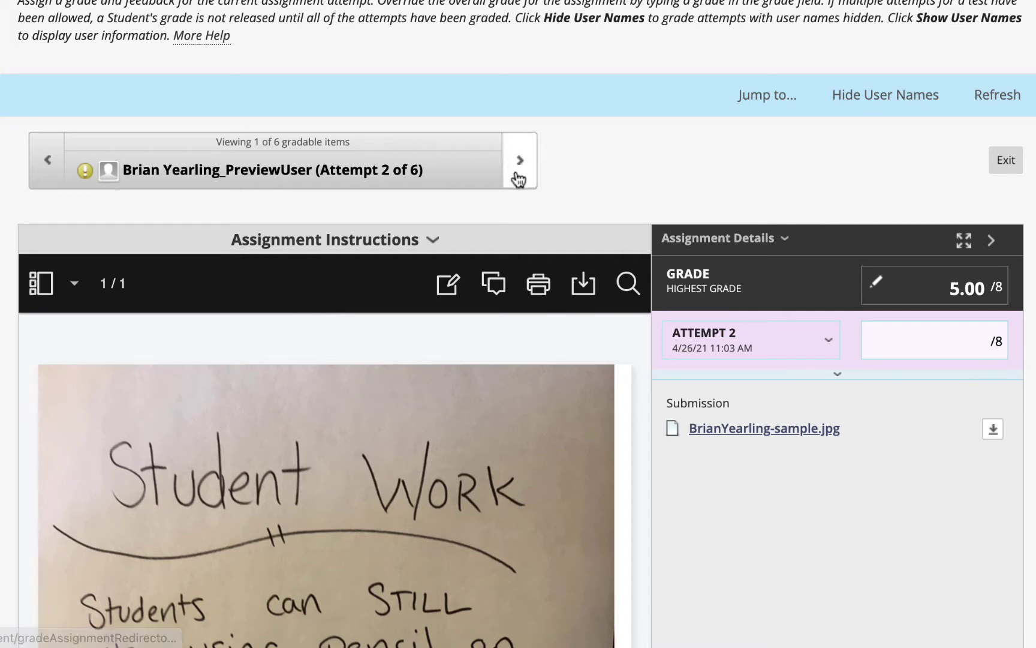
Switch to Attempt 1 and review its annotated submission and comments
click(828, 352)
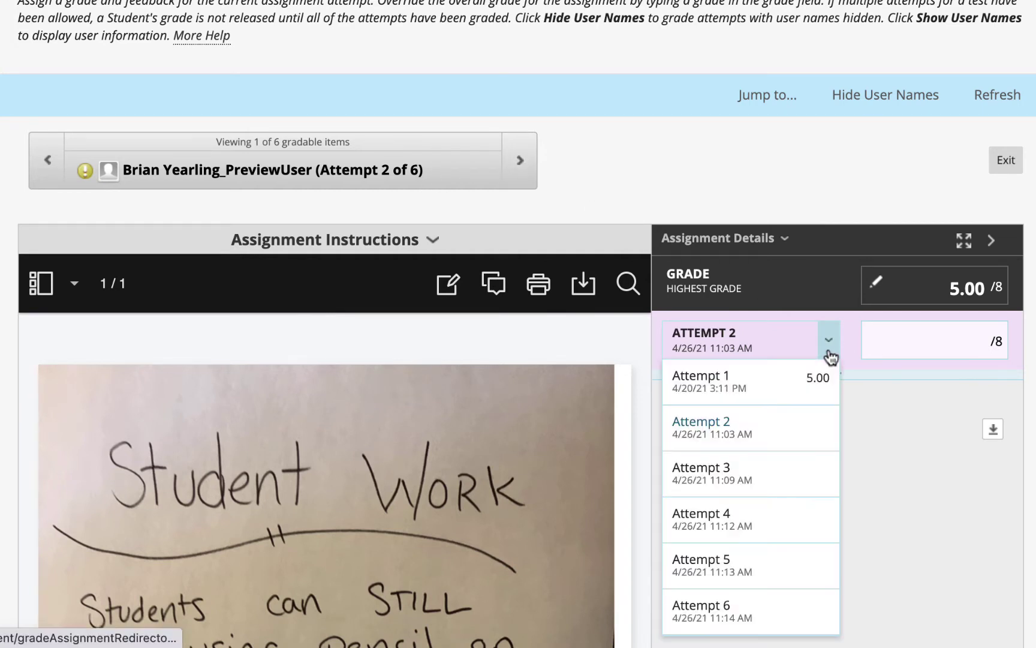
click(720, 377)
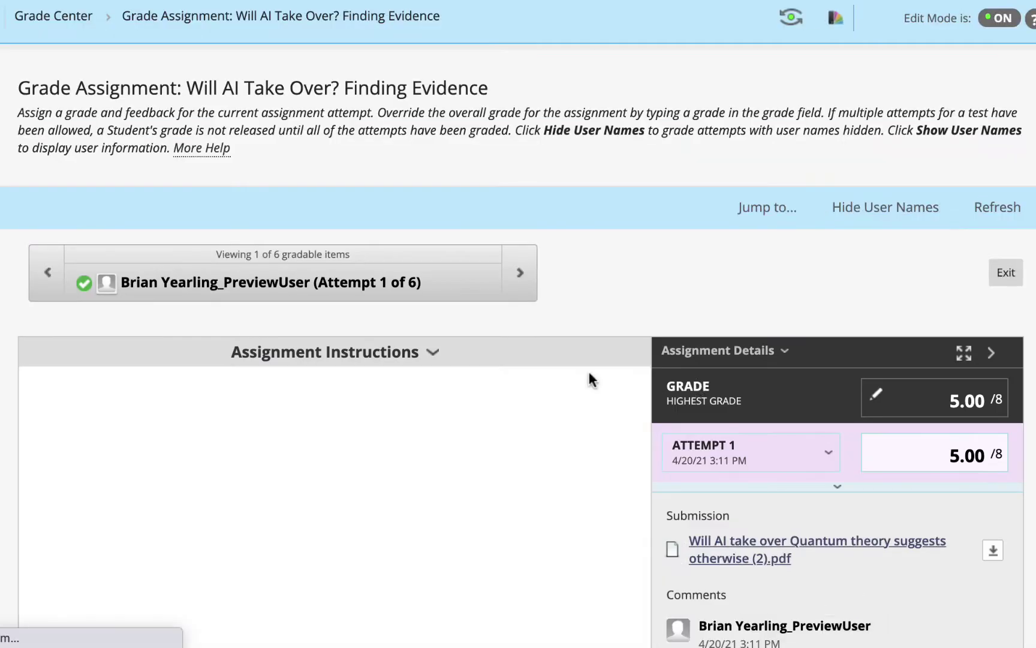
scroll(589, 377, down, 7)
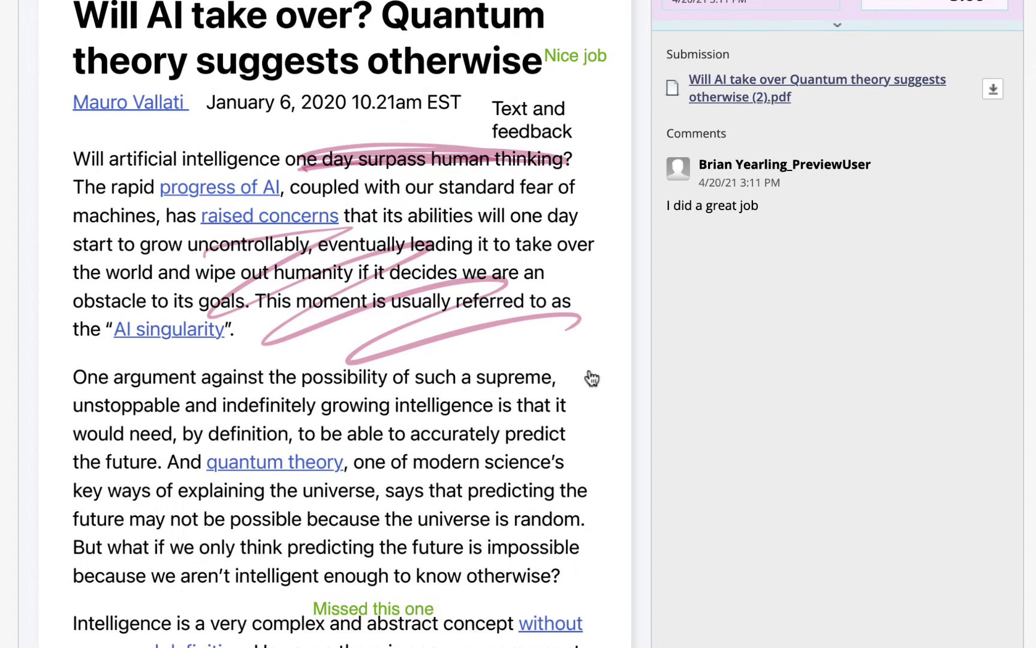
Return to Attempt 2 and look through the submitted image of handwritten student work
click(829, 6)
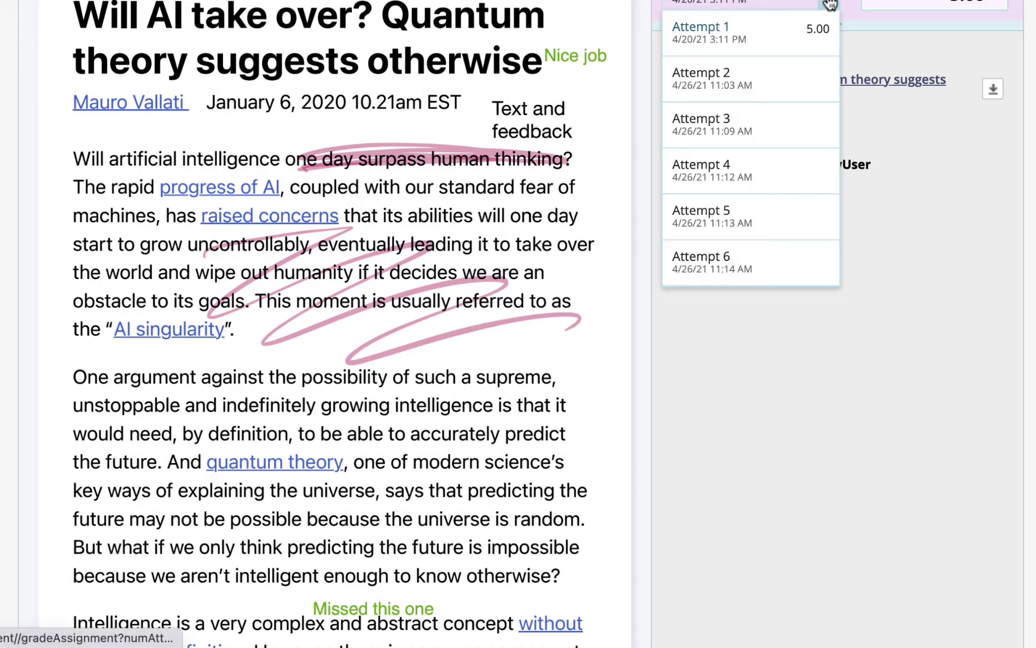
click(791, 81)
scroll(775, 303, down, 1)
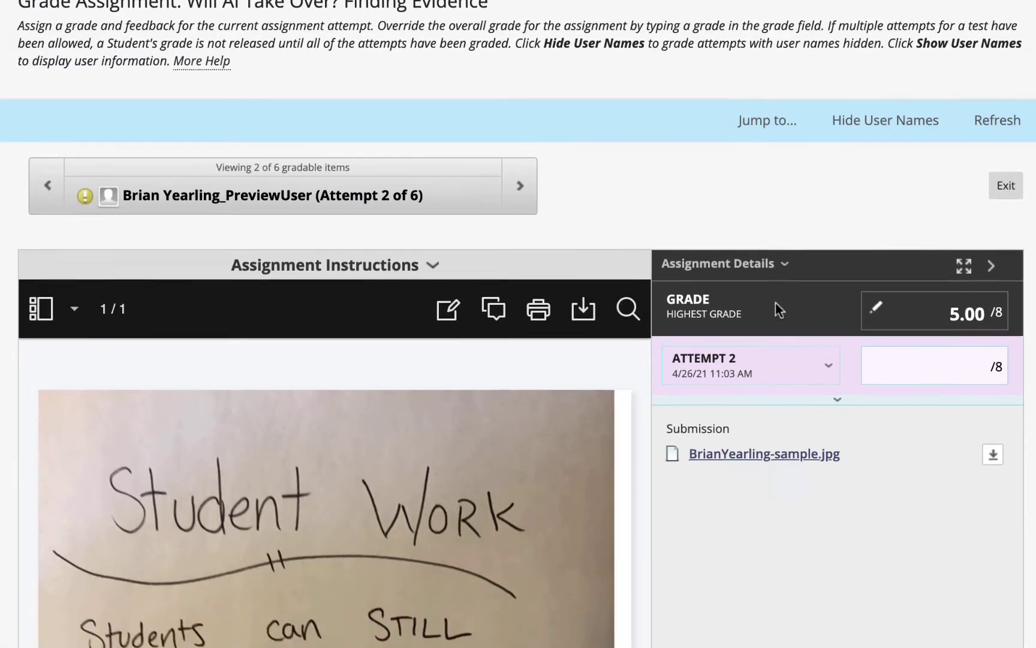
scroll(776, 303, down, 6)
scroll(776, 302, up, 1)
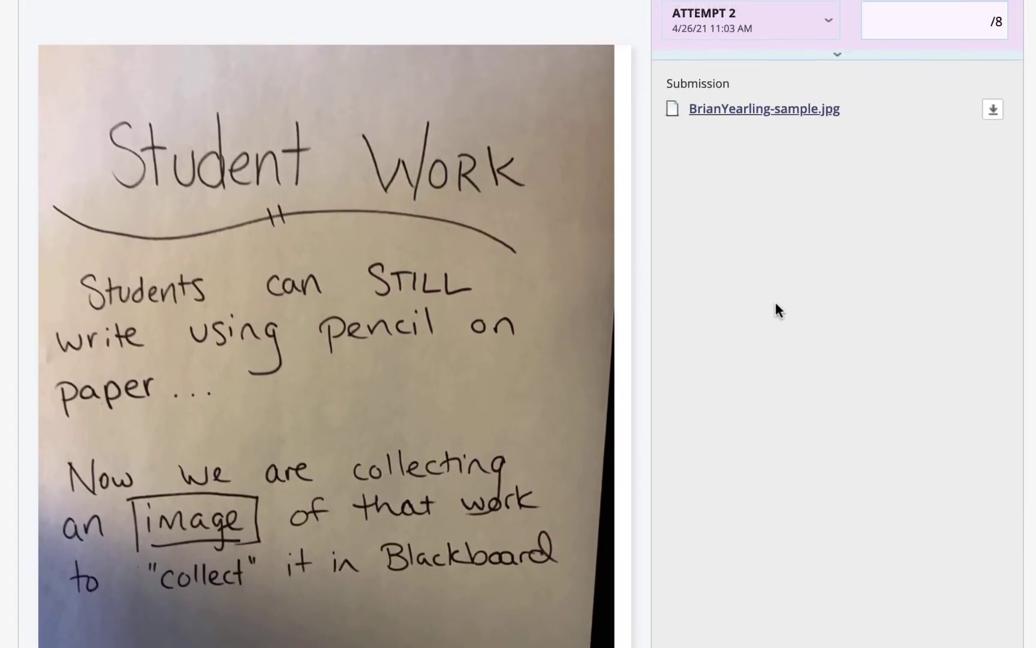
scroll(775, 302, down, 2)
scroll(775, 302, up, 3)
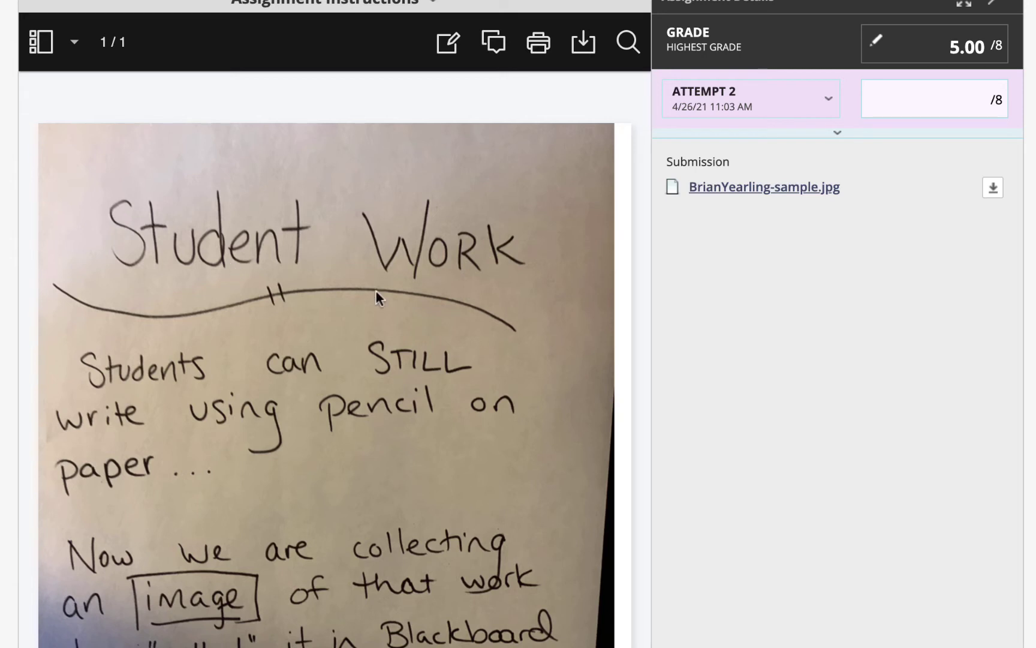
scroll(388, 184, down, 3)
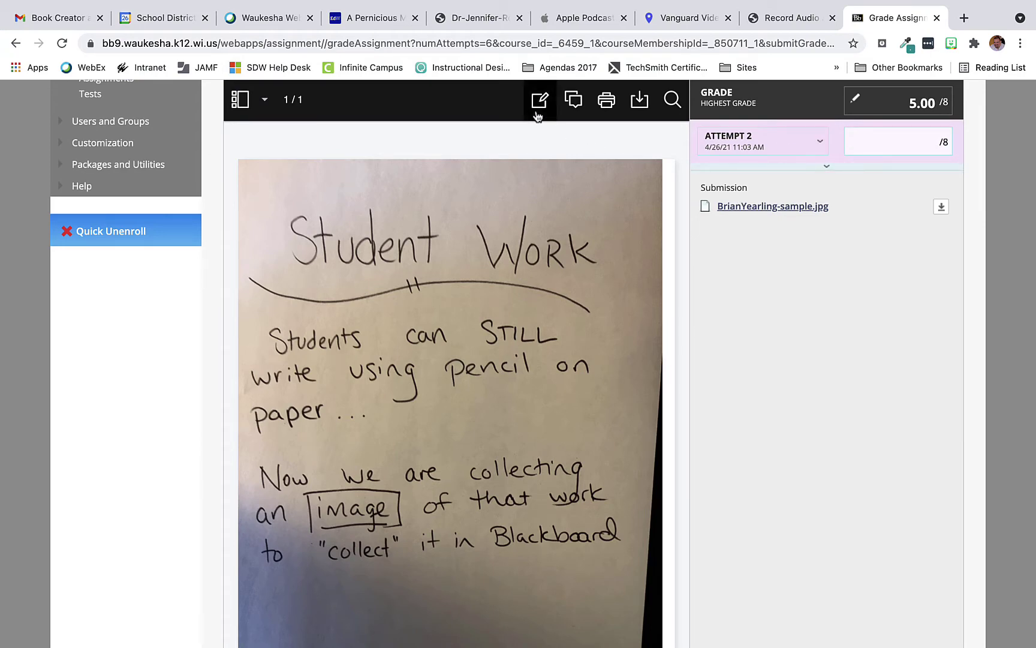
Open the grading fields for Attempt 2, try a grade of 8, and clear it
click(921, 143)
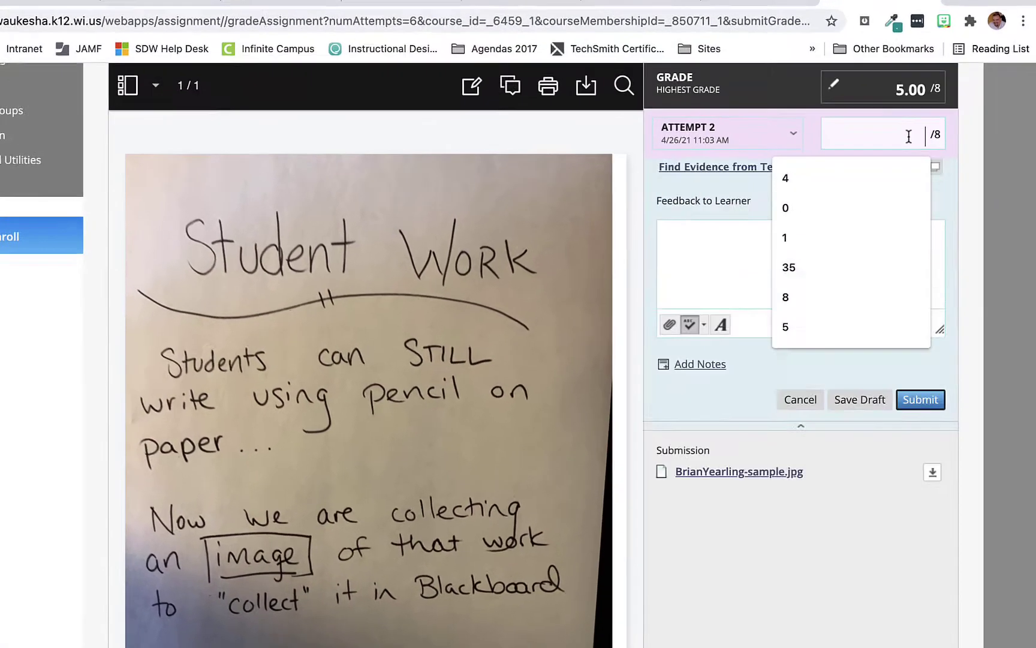
text(8)
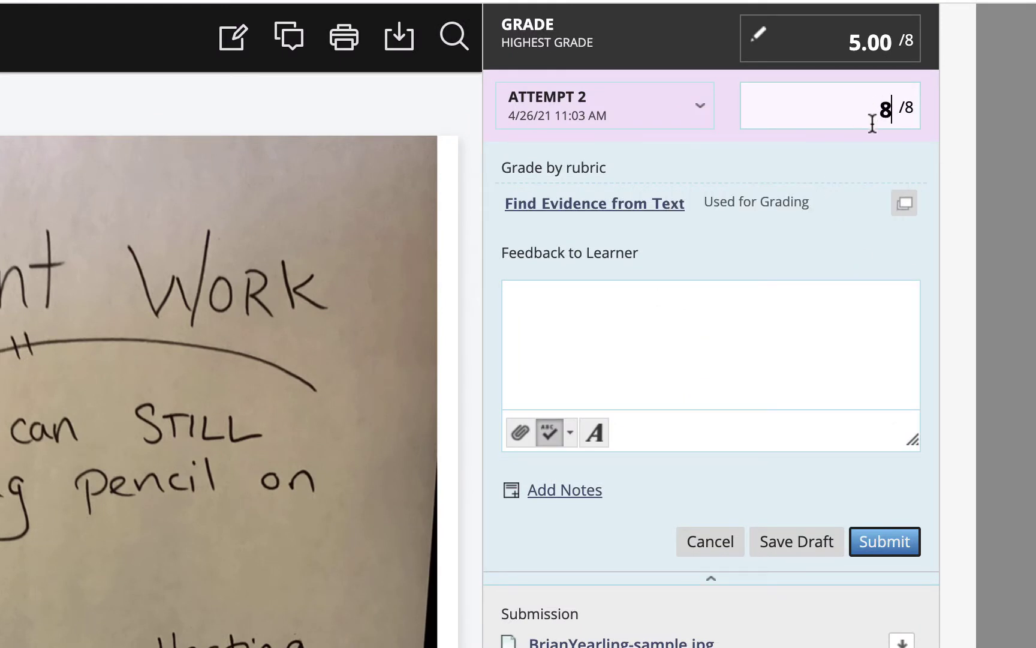
click(812, 177)
double_click(882, 108)
key(BackSpace)
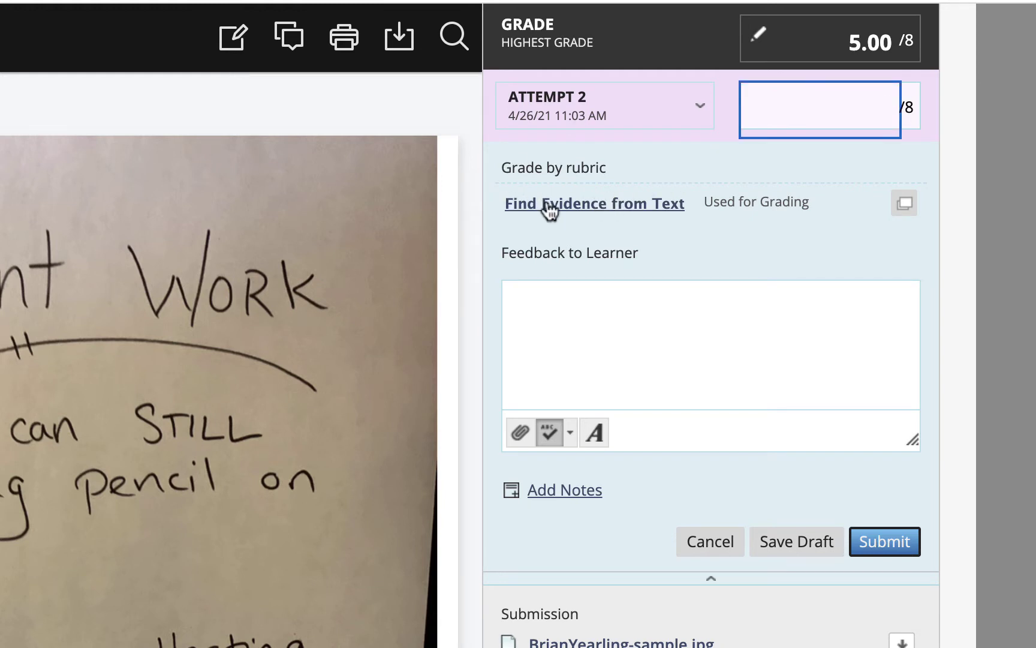
Open the Find Evidence from Text rubric, show its level descriptions and read through them
click(555, 206)
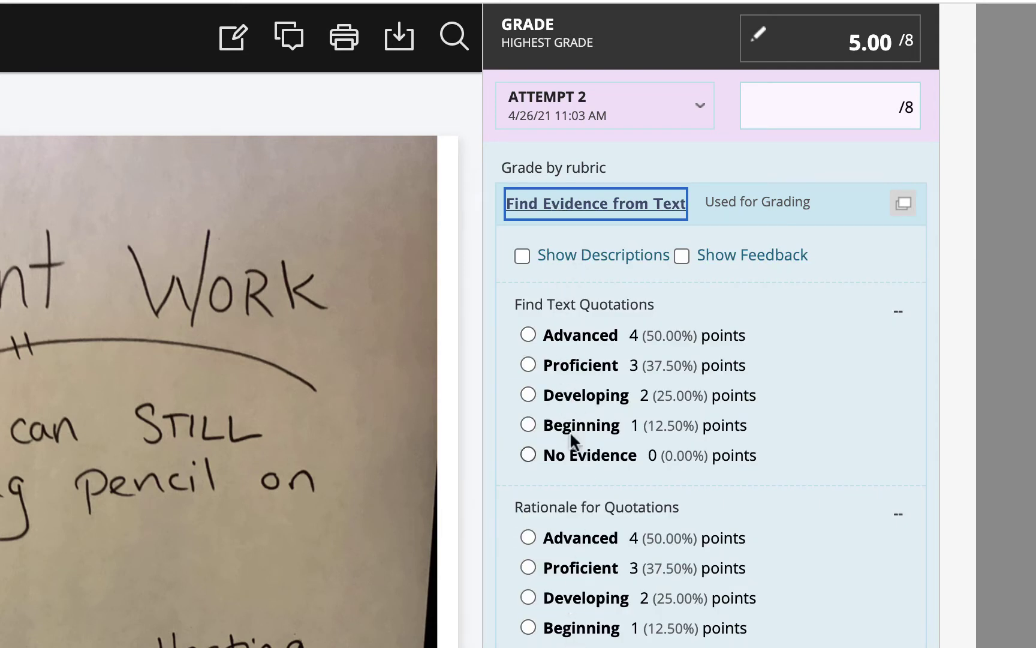
click(522, 257)
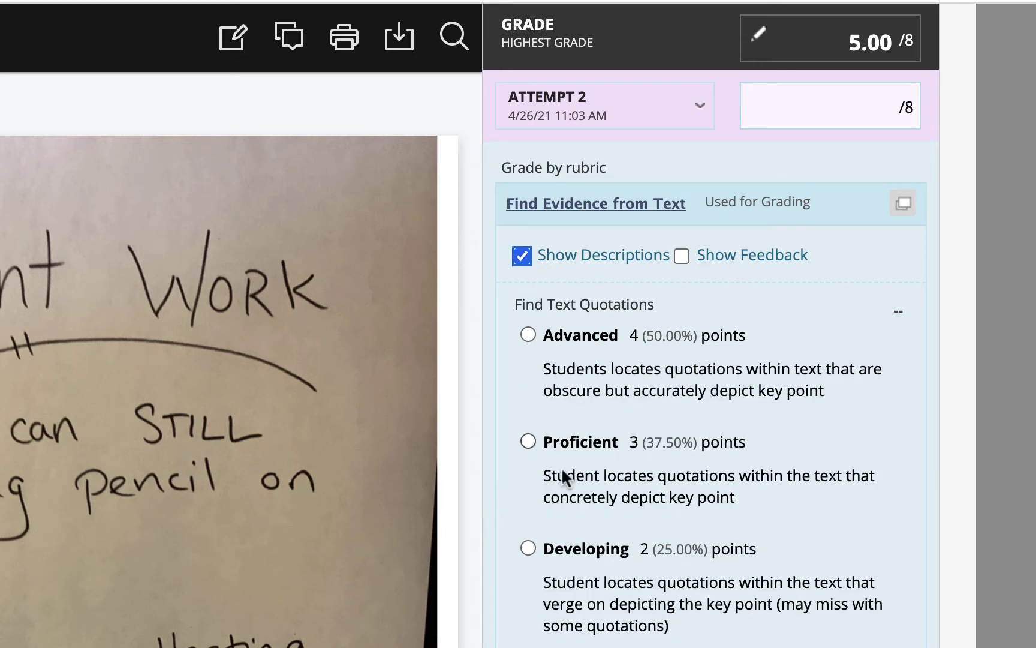
scroll(581, 529, down, 3)
scroll(581, 529, up, 2)
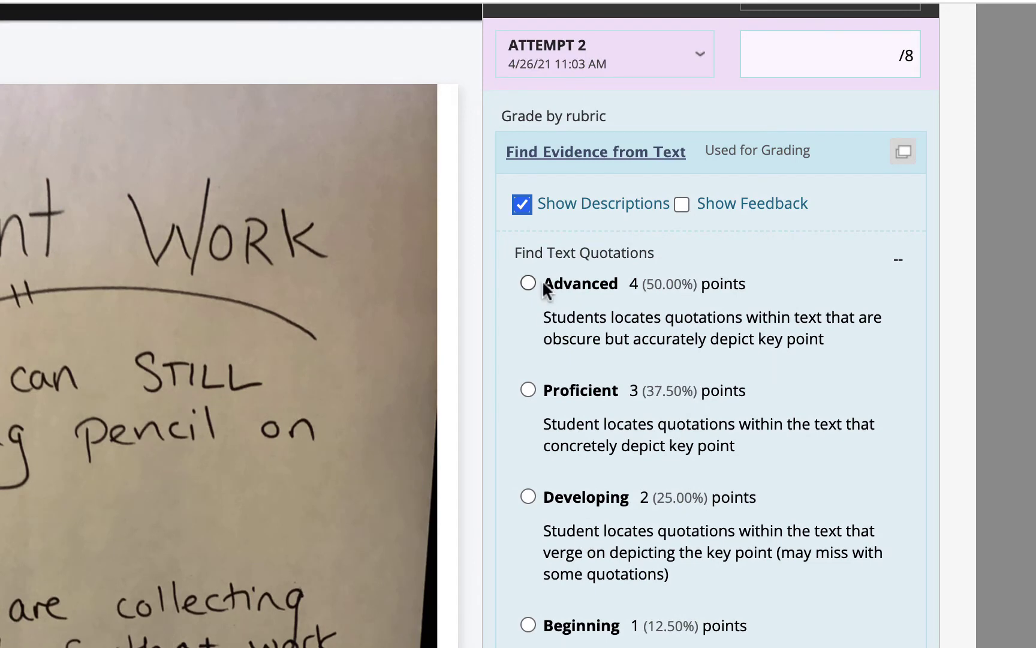
Hide the rubric's descriptions and rate Find Text Quotations as Advanced and Rationale for Quotations as Proficient
click(521, 204)
click(520, 205)
click(519, 205)
click(519, 205)
click(520, 205)
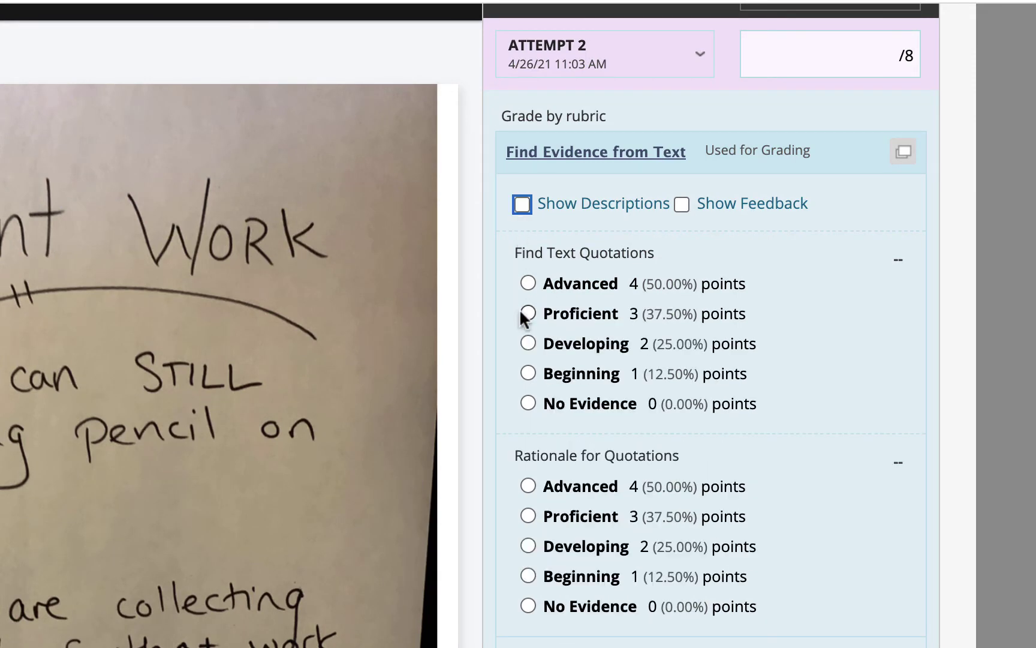
click(525, 284)
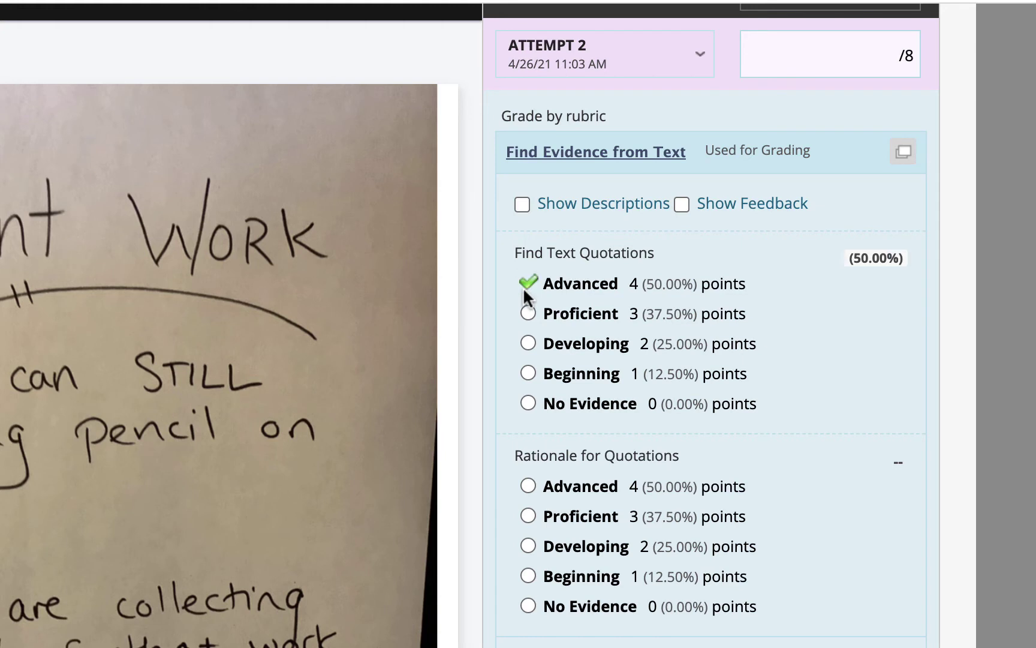
click(528, 517)
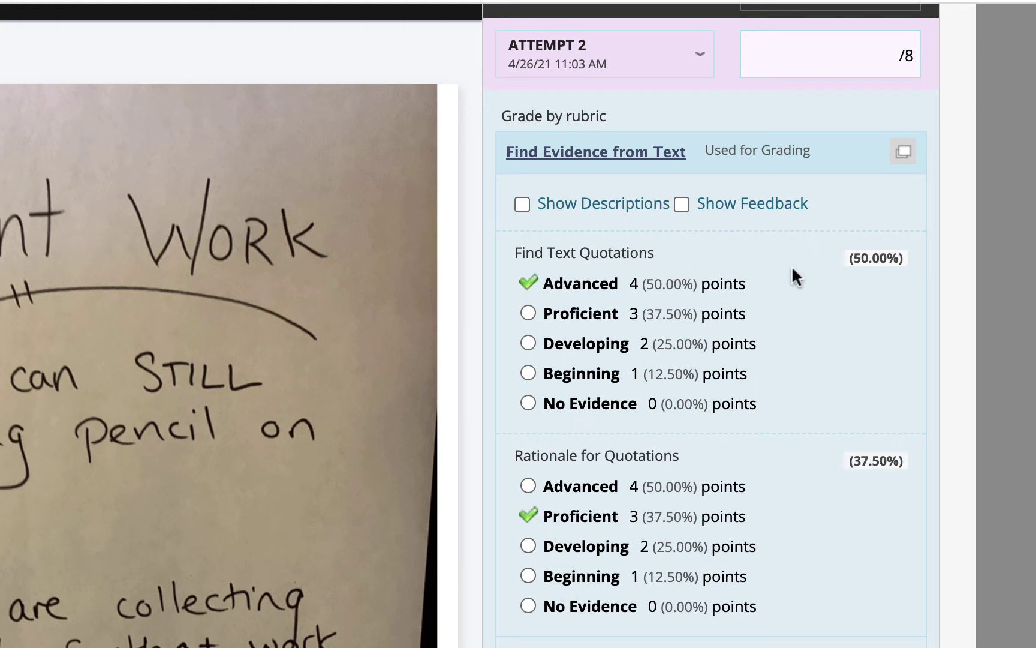
click(681, 204)
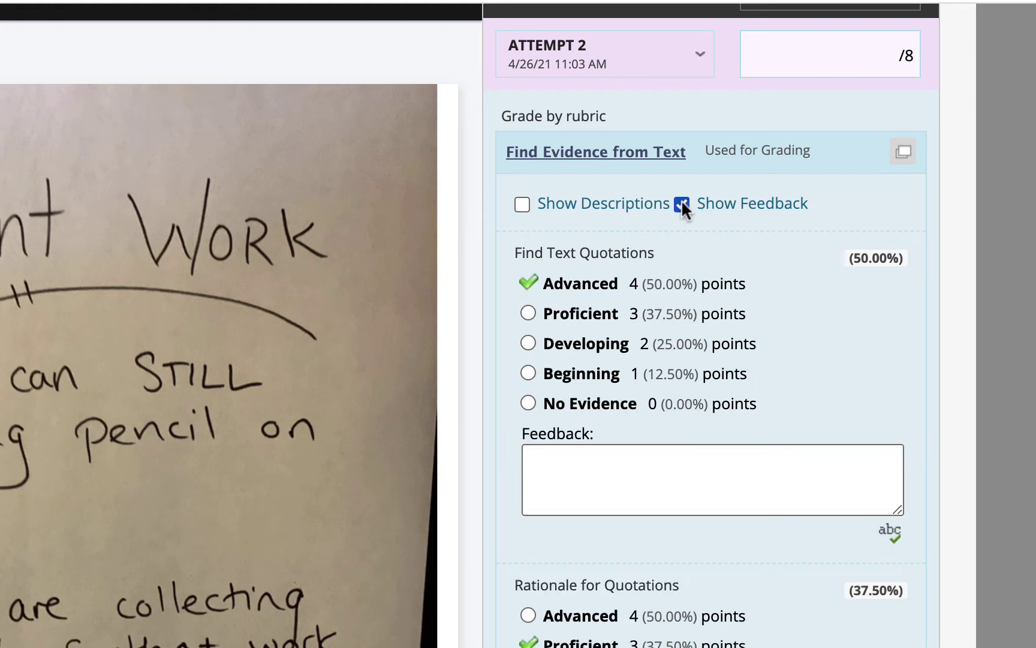
click(773, 500)
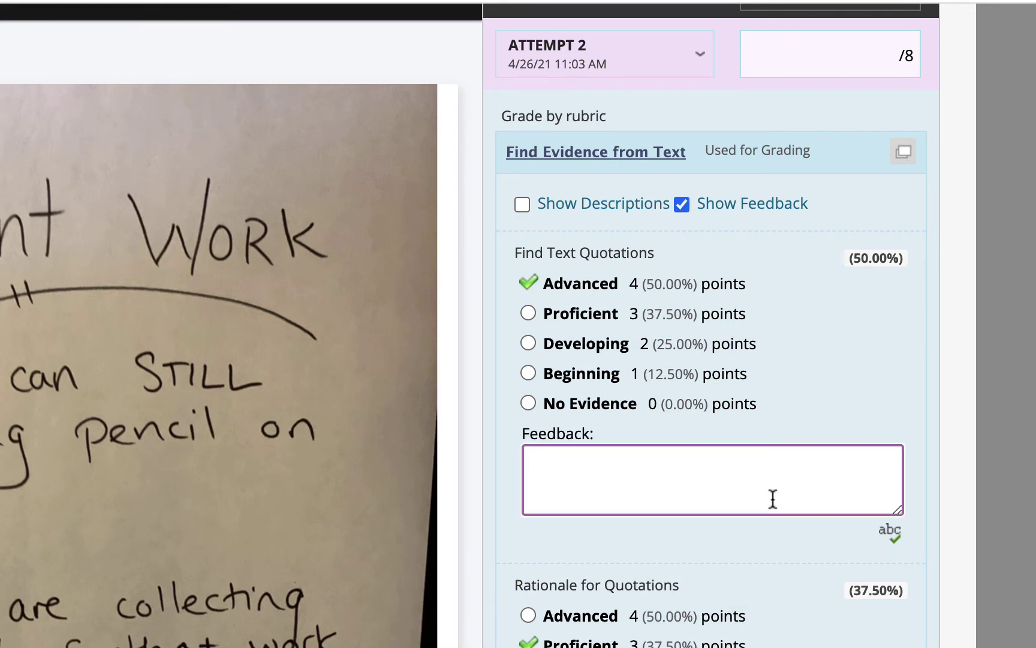
click(679, 207)
scroll(728, 556, down, 3)
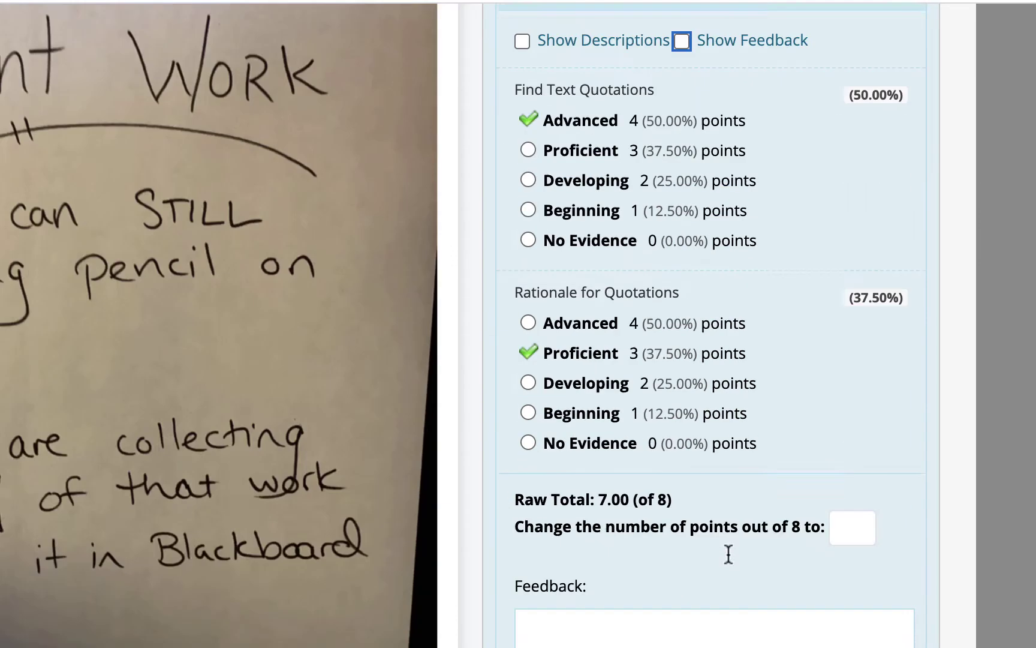
Show the rubric feedback fields and enter "This was excellent." for Find Text Quotations and "I like what you did here." for Rationale for Quotations
scroll(728, 555, up, 3)
click(681, 190)
click(648, 451)
text(This was dexc)
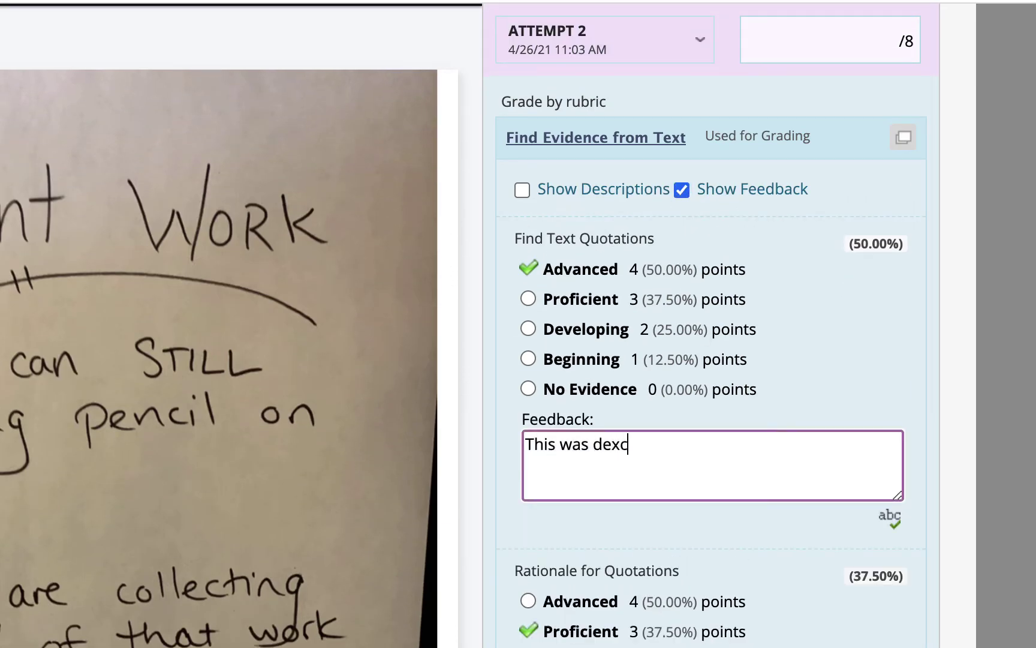
key(BackSpace)
key(BackSpace)
key(BackSpace)
key(BackSpace)
text(excellent.)
key(Tab)
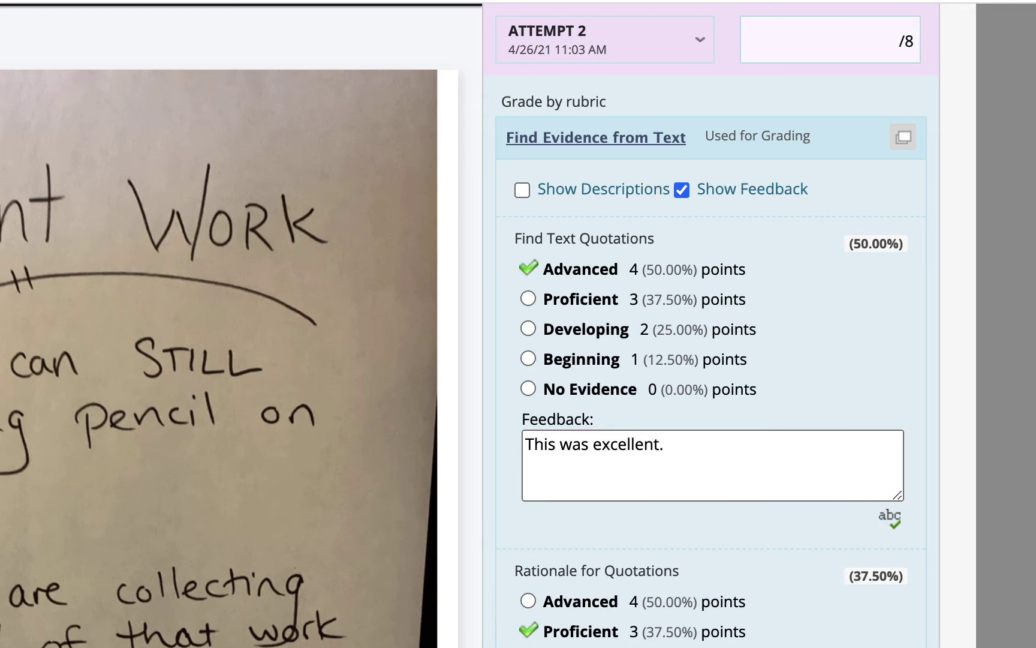
scroll(712, 360, down, 3)
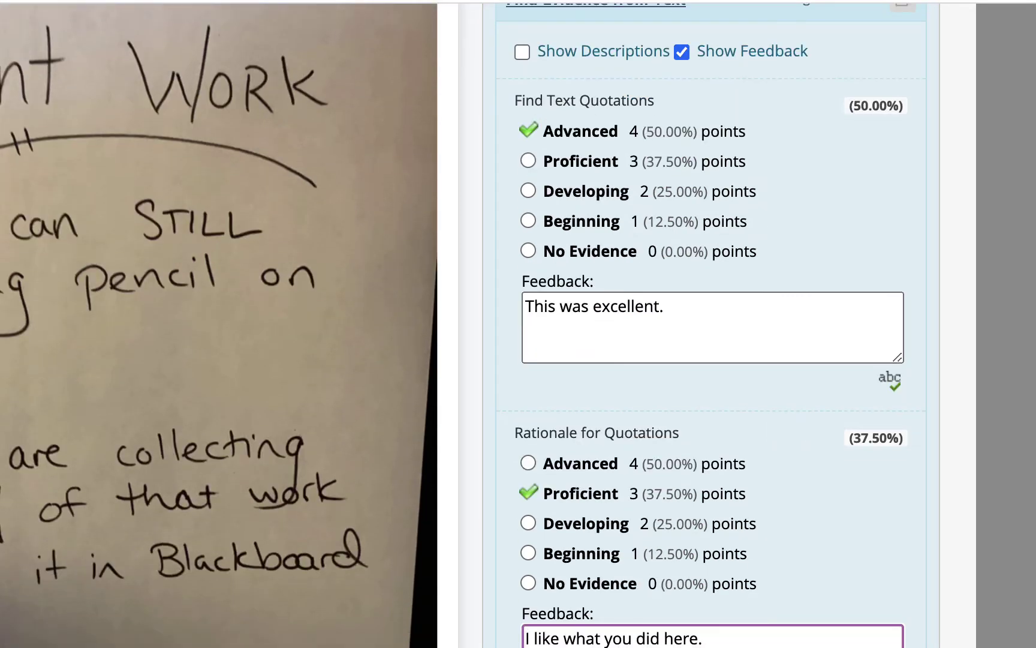
Enter "My overall feedback would go here...." as the rubric's overall feedback and save the rubric
scroll(711, 360, down, 3)
key(Tab)
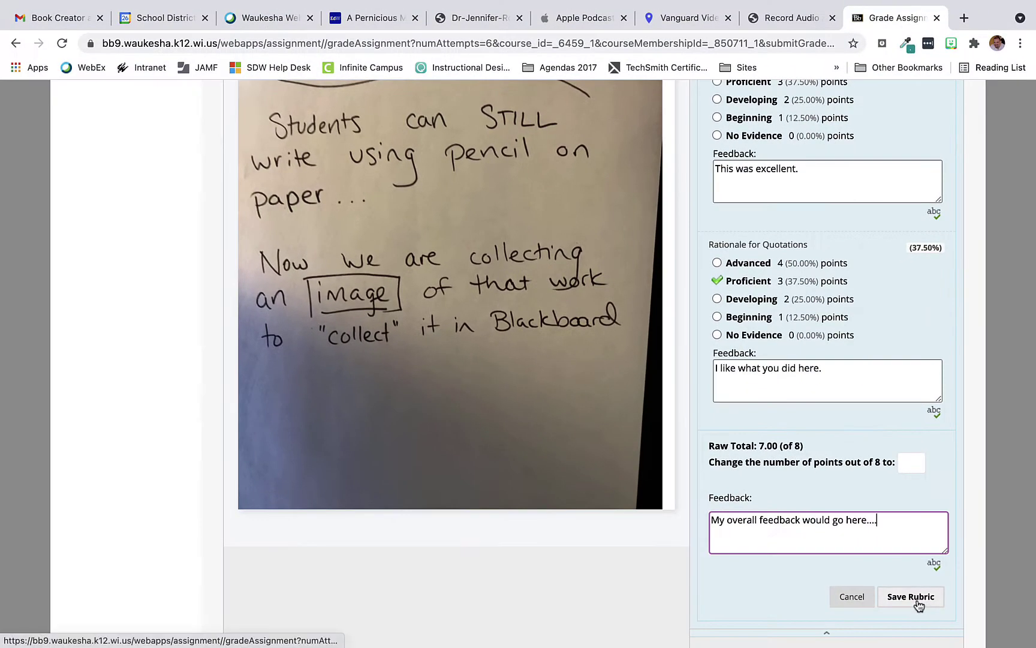
click(918, 602)
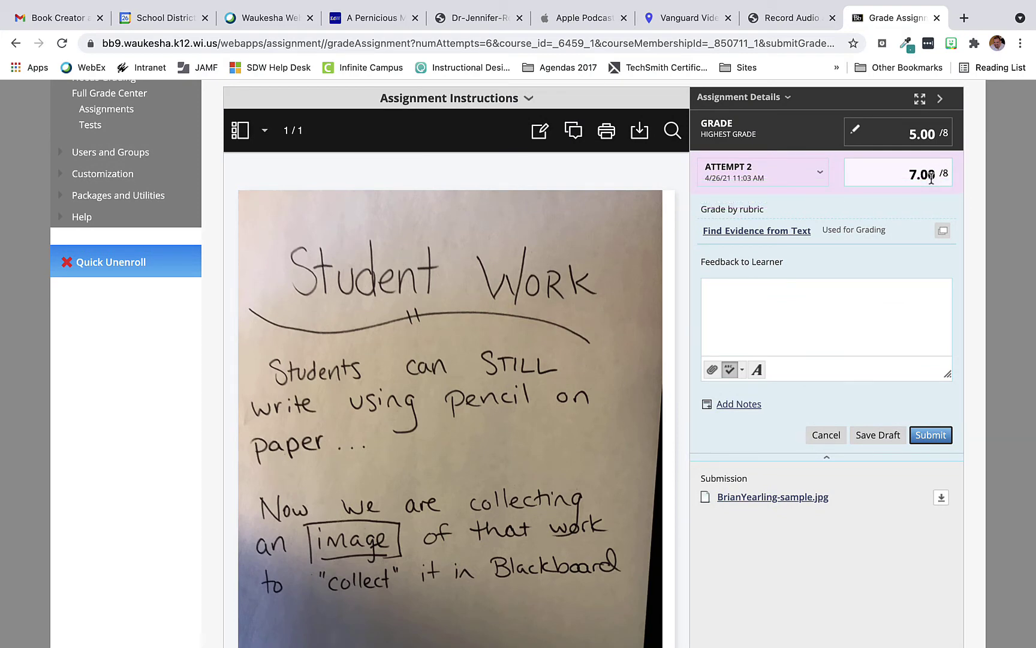
Enter this Feedback to Learner: "You did an excellent job. I want you to look at the feedback in the rubric to make this even better!"
scroll(738, 348, down, 2)
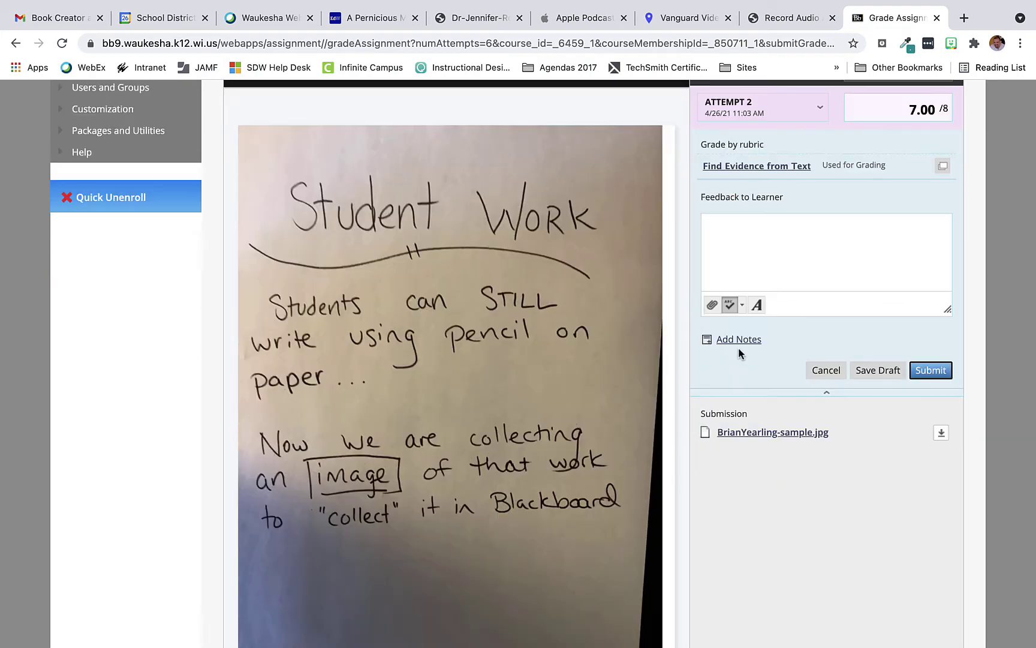
click(811, 249)
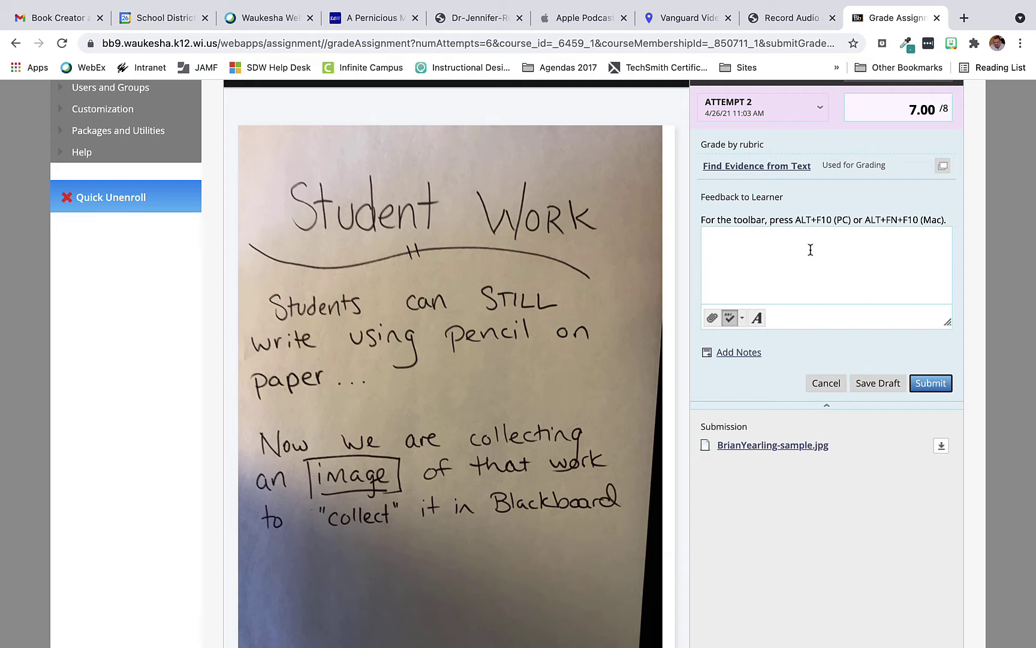
text(You did an excellent job. I want you to look at the feedback in the rubric to make this even better!)
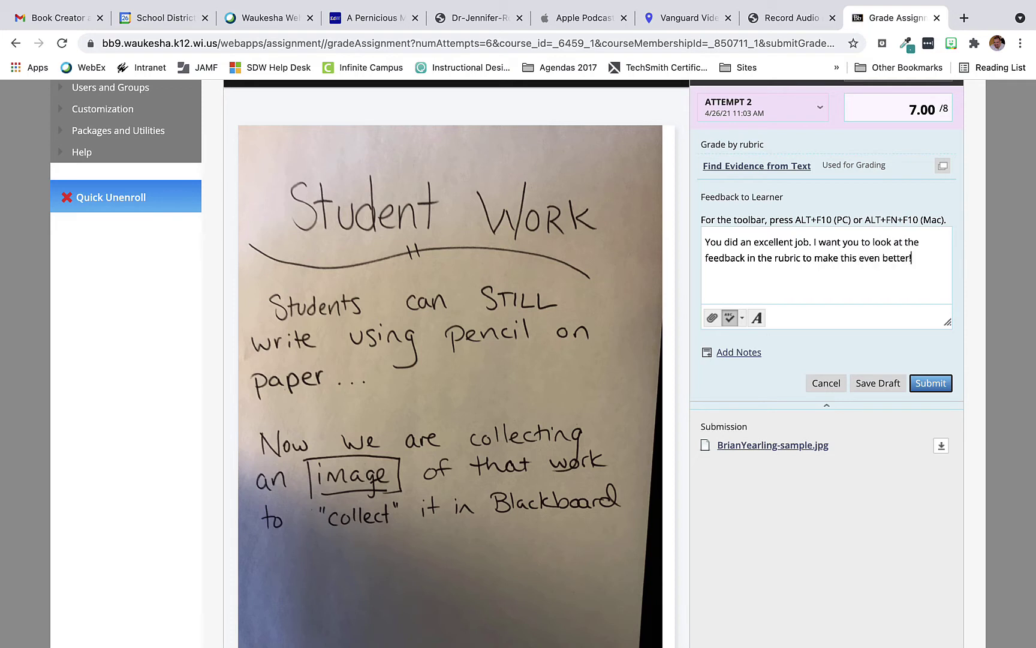
Add a private grading note to pull the student into a small group for the next workshop on evidence collection, and submit the attempt
click(739, 353)
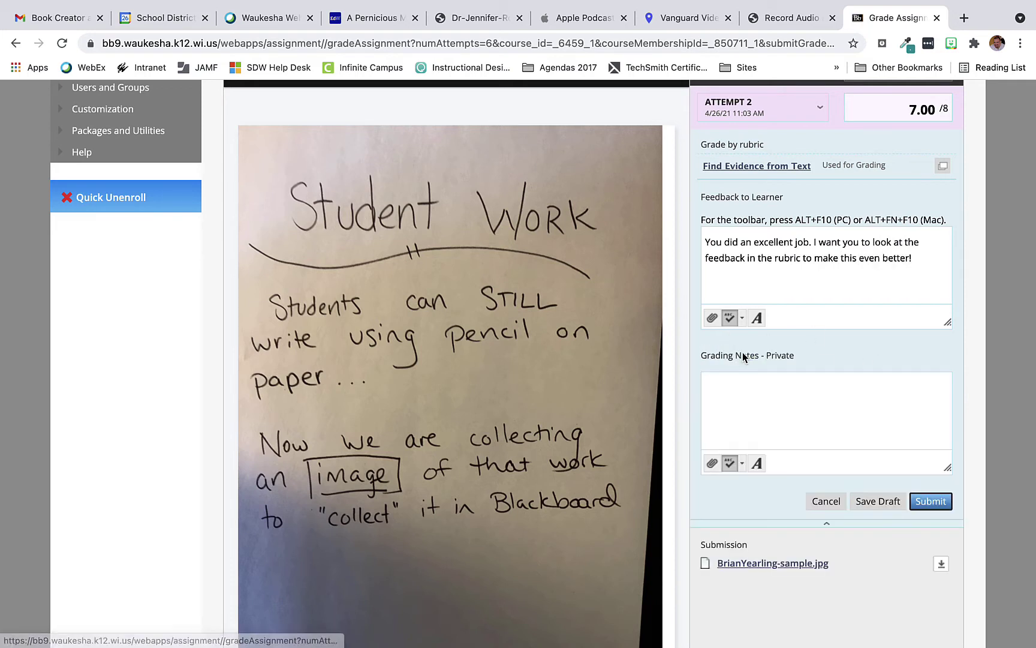
click(795, 401)
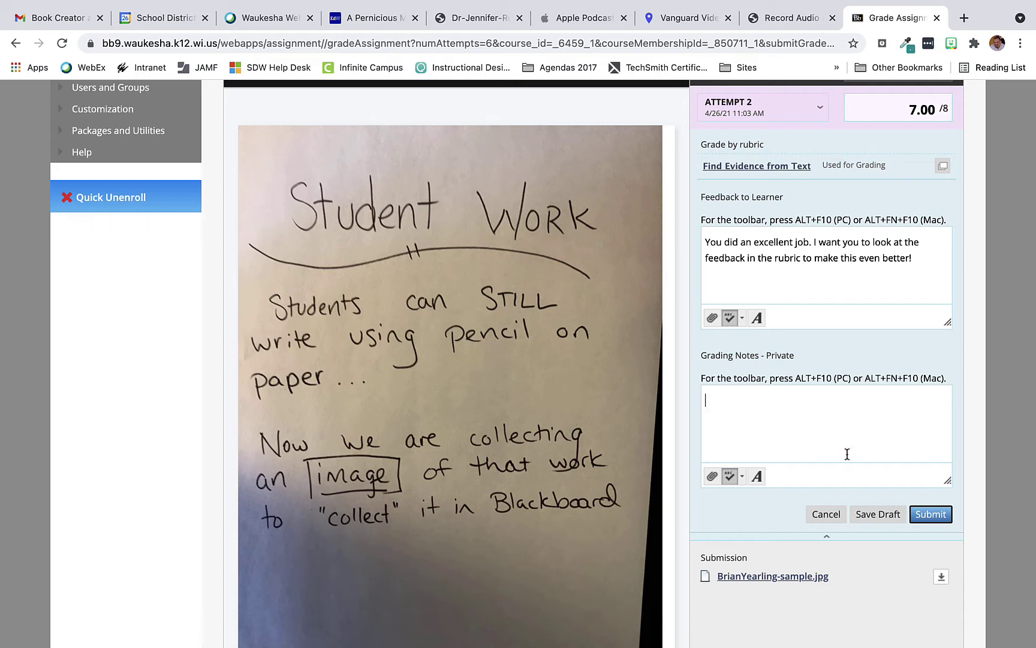
text(Pull Brian into a small group )
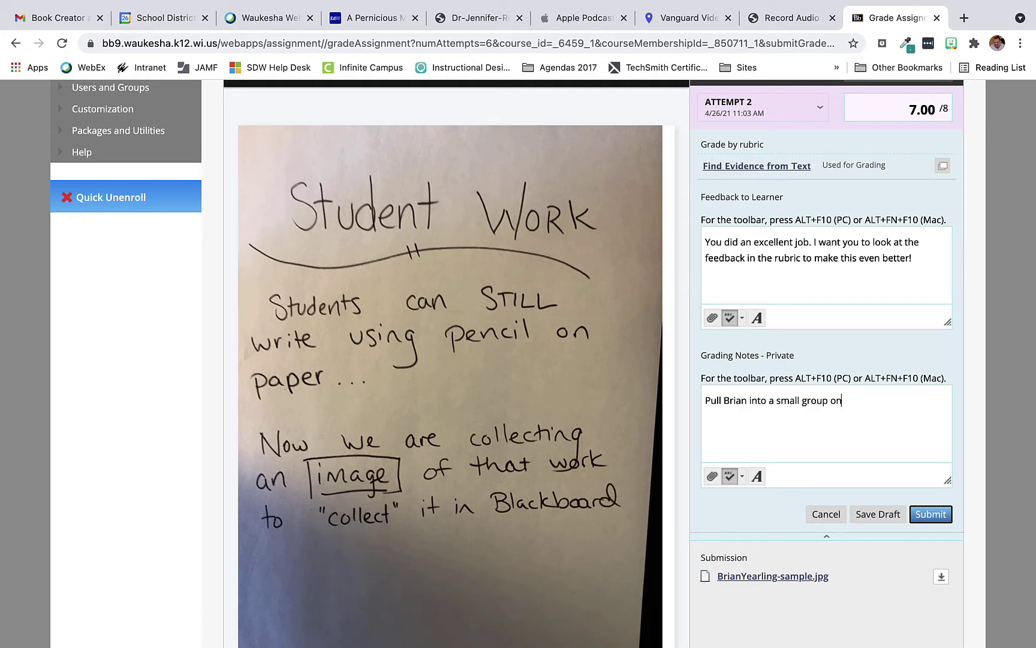
text(for our next workshop to wo)
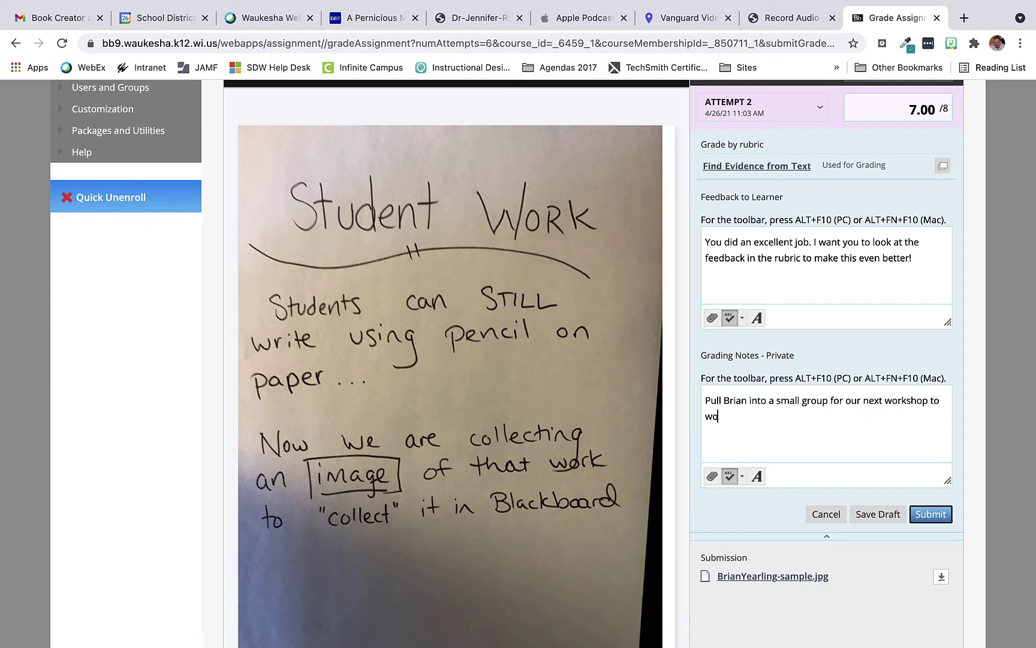
text(rk on evidence collection.)
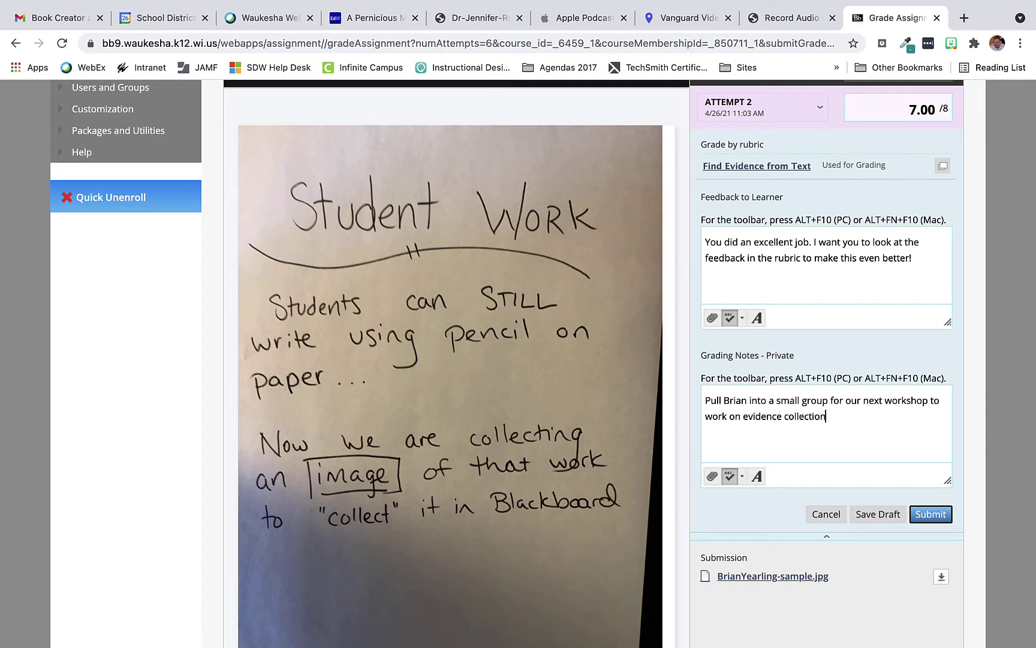
click(931, 515)
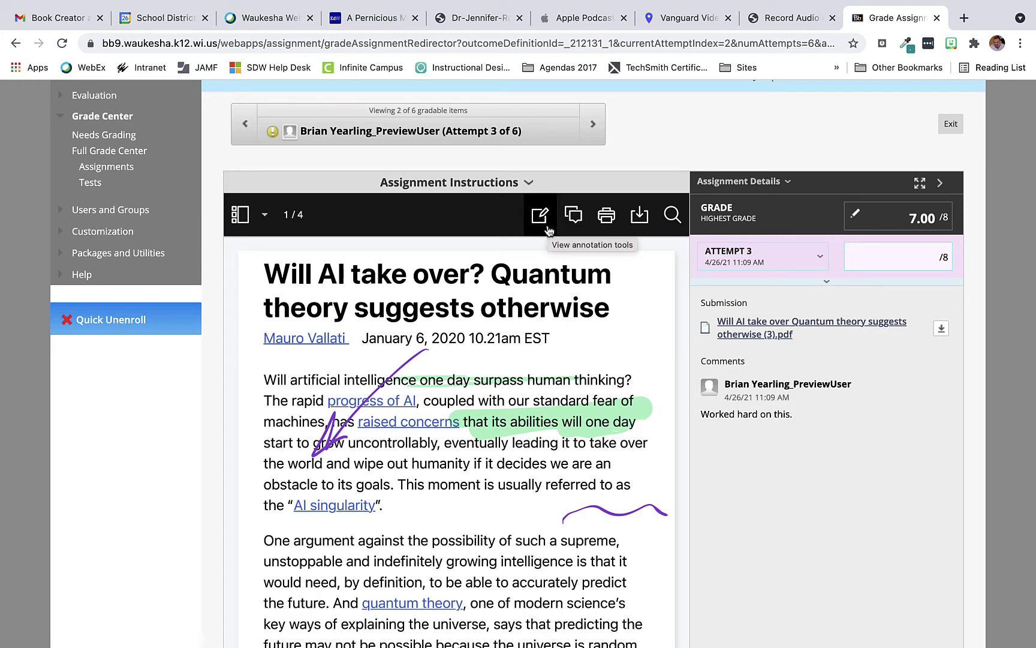
Place a comment at the end of the document's first paragraph reading "In the first paragraph you found excellent examples!" and save it
click(578, 219)
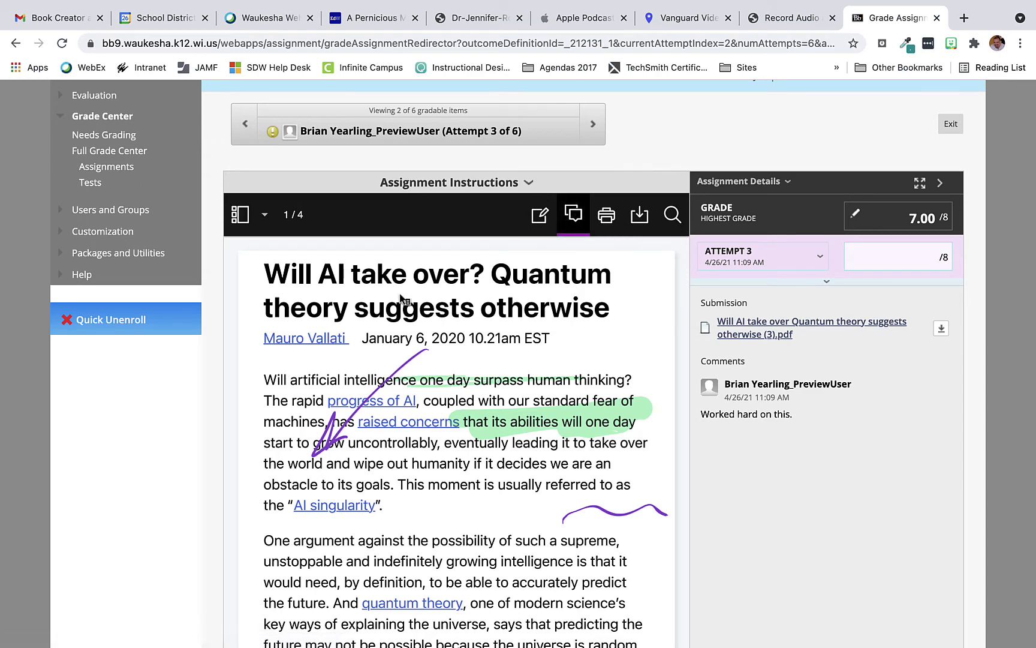
scroll(459, 433, down, 2)
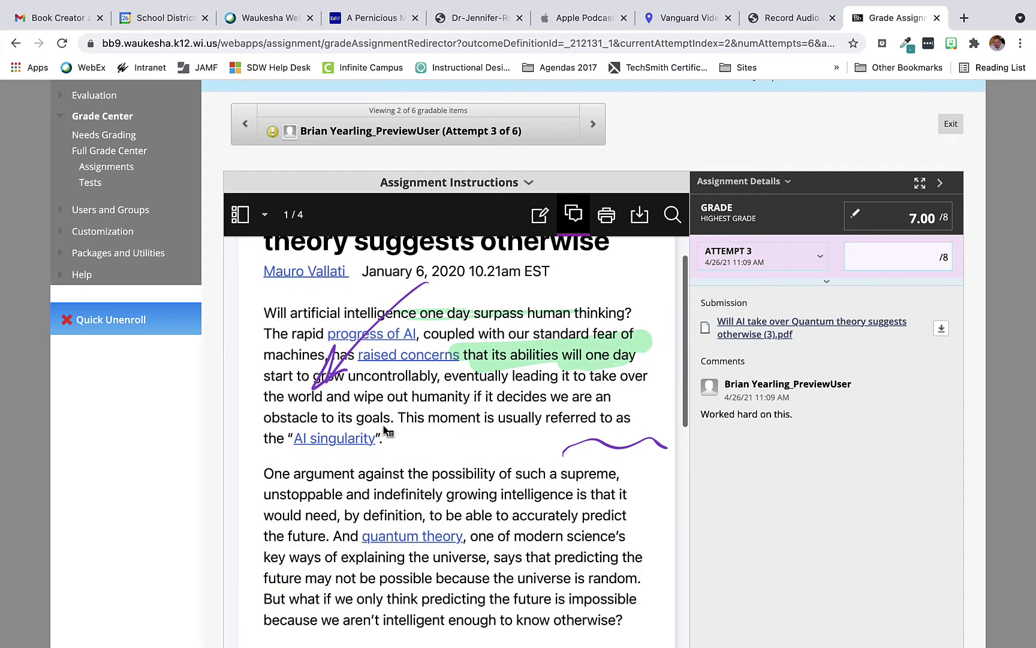
click(483, 441)
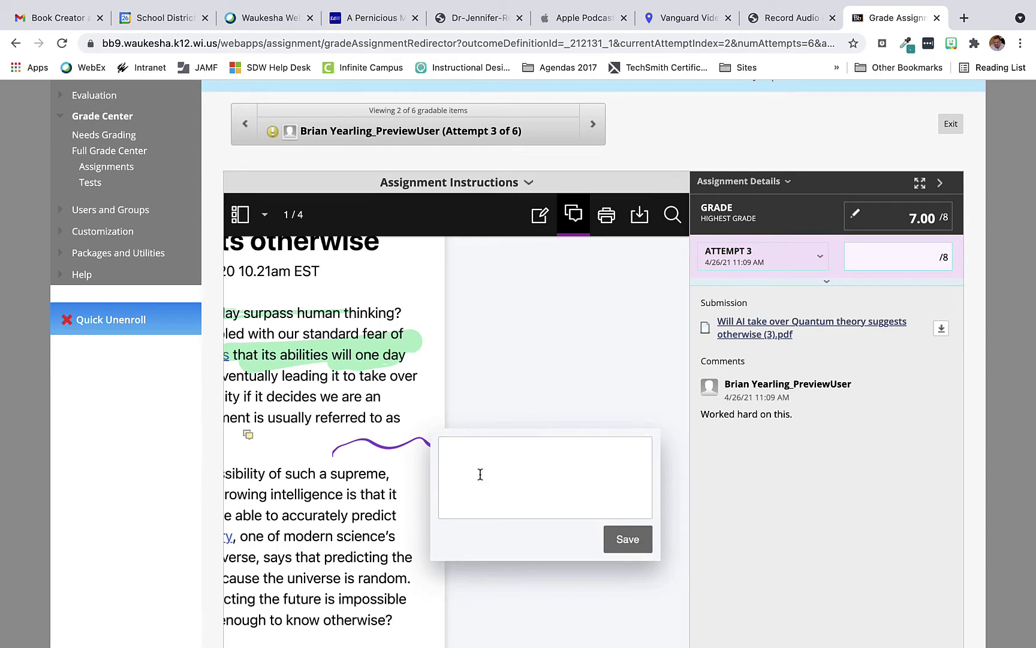
text(In)
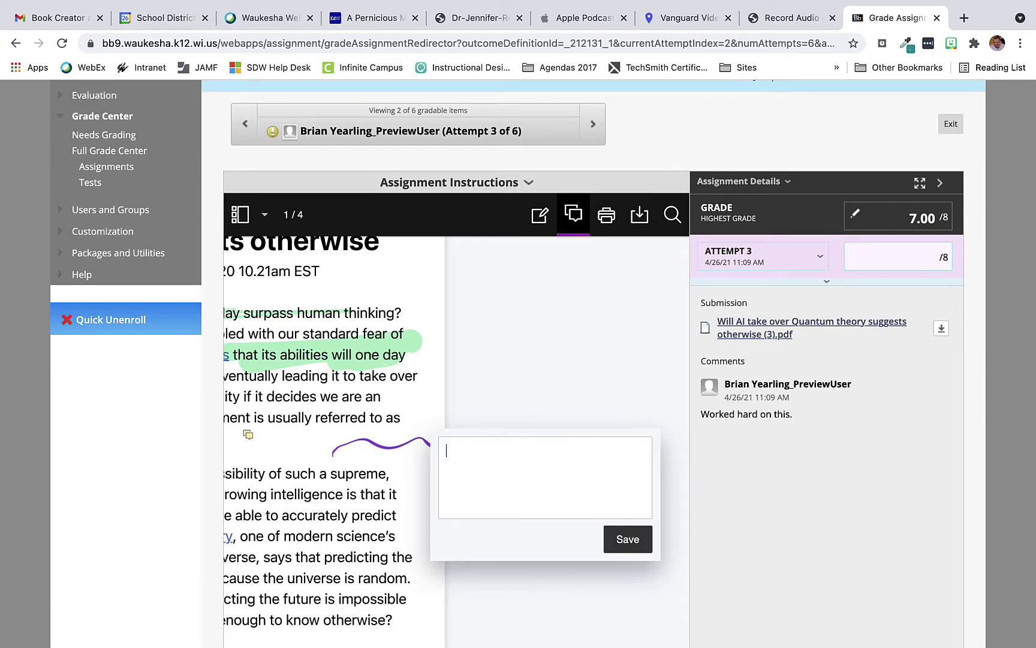
text( the first paragr)
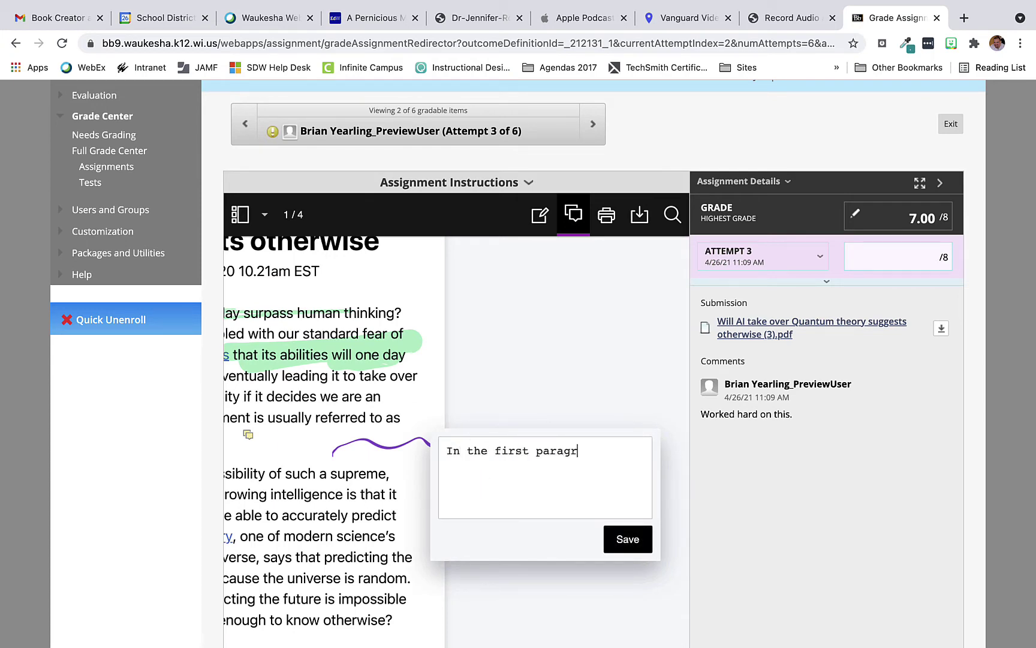
text(aph you found exxc)
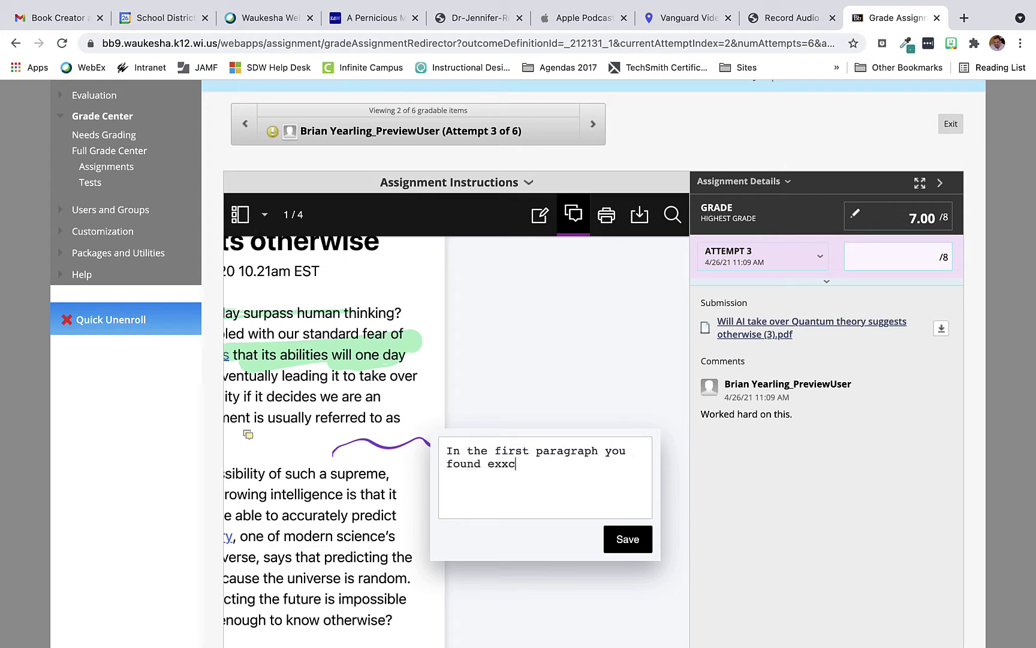
key(BackSpace)
text(cellent examples!)
click(628, 539)
Place and save a comment at the end of the second paragraph: "You missed a key piece of information in the 2nd paragraph. Try again."
scroll(310, 512, down, 2)
scroll(310, 511, down, 1)
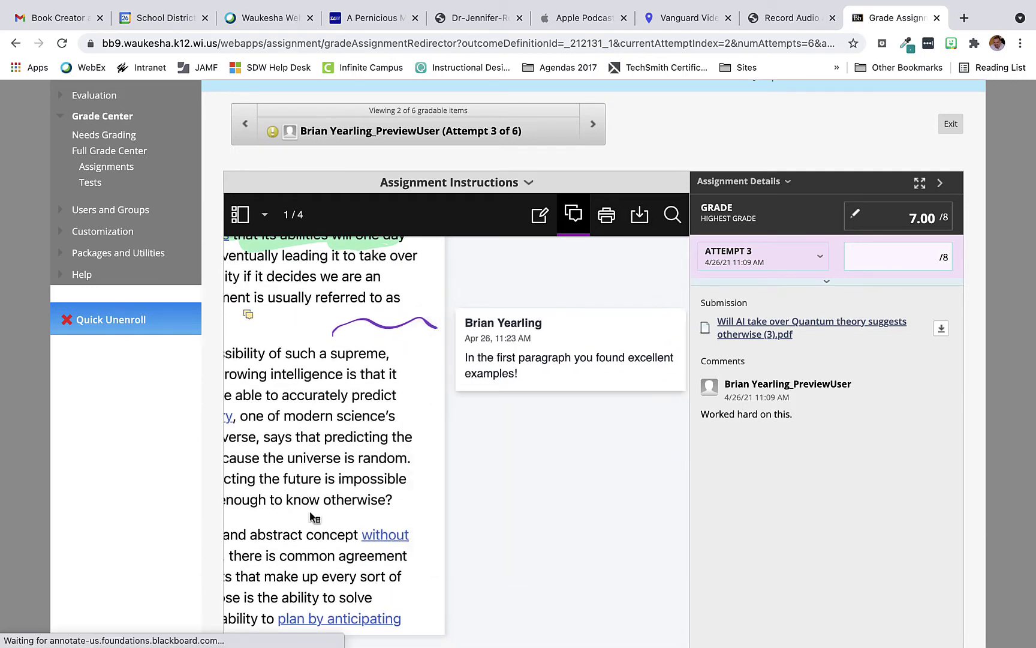
click(315, 511)
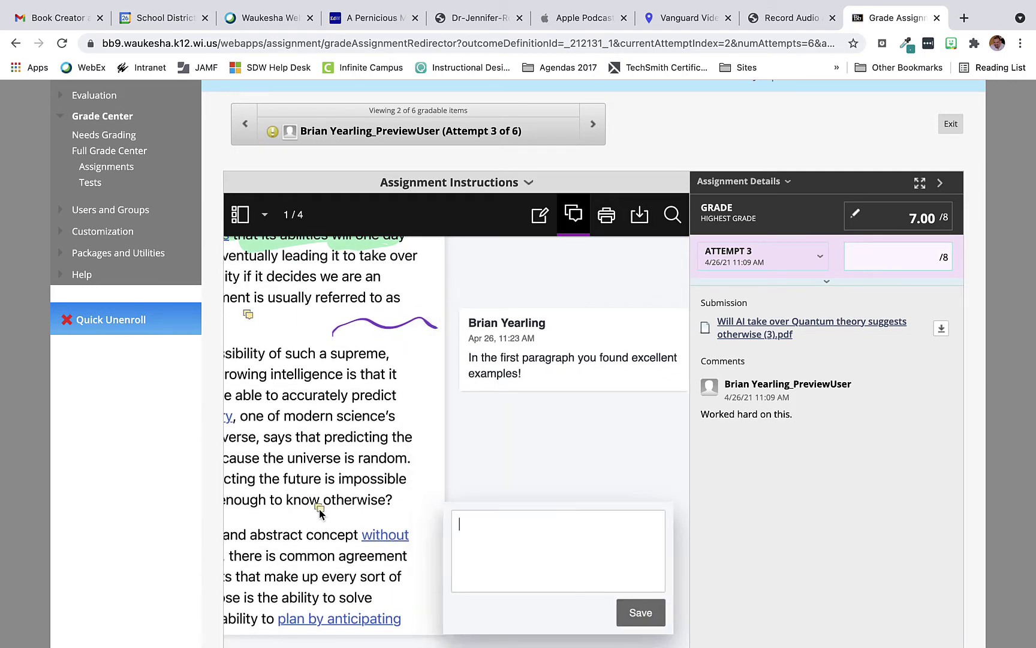
text(You missed )
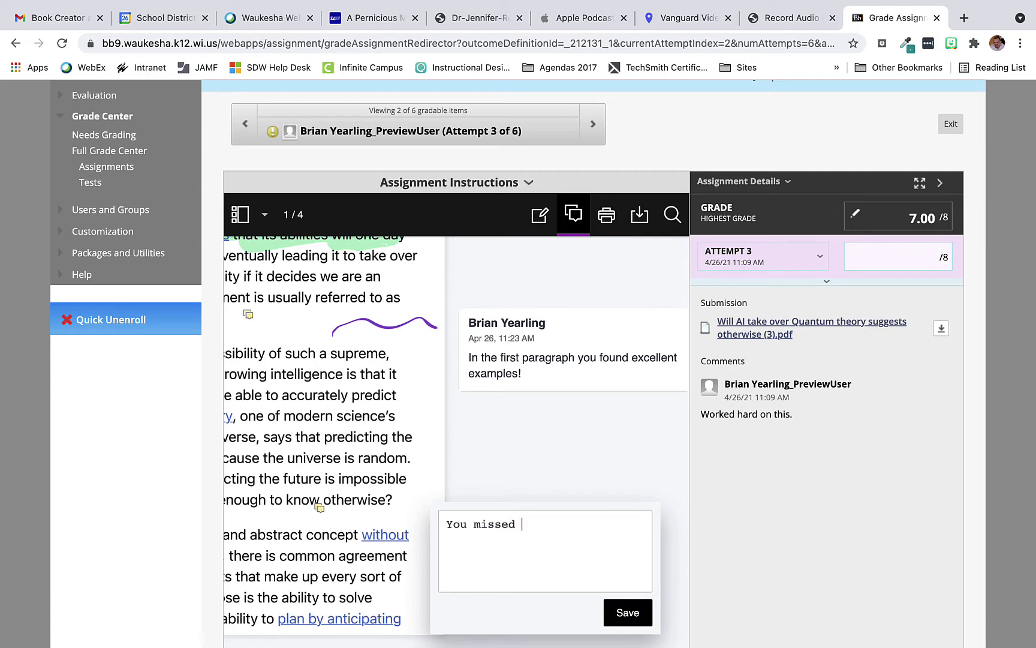
text(a key piece of information in t)
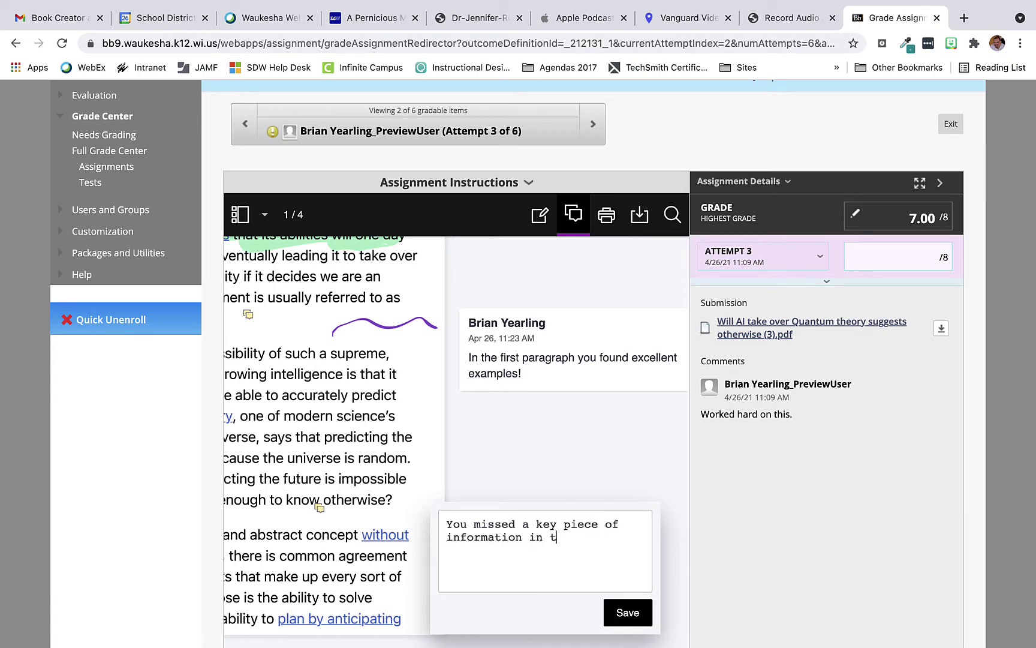
text(he 2nd paragraph)
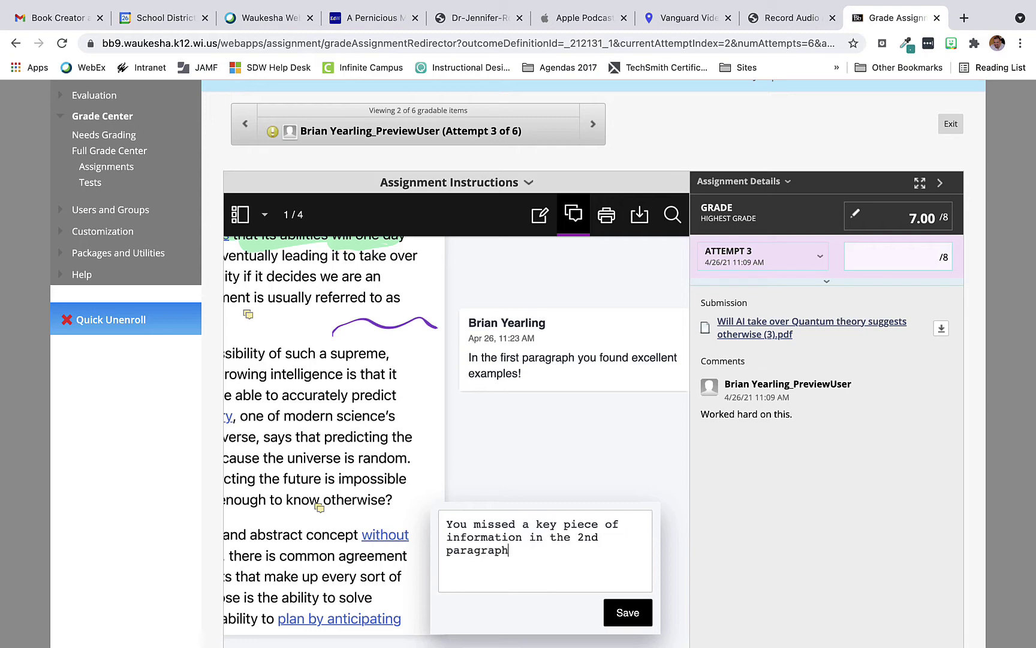
text(. Try again.)
click(628, 613)
Show the annotation tools for the Attempt 3 document and activate the Drawing tool
scroll(458, 489, down, 5)
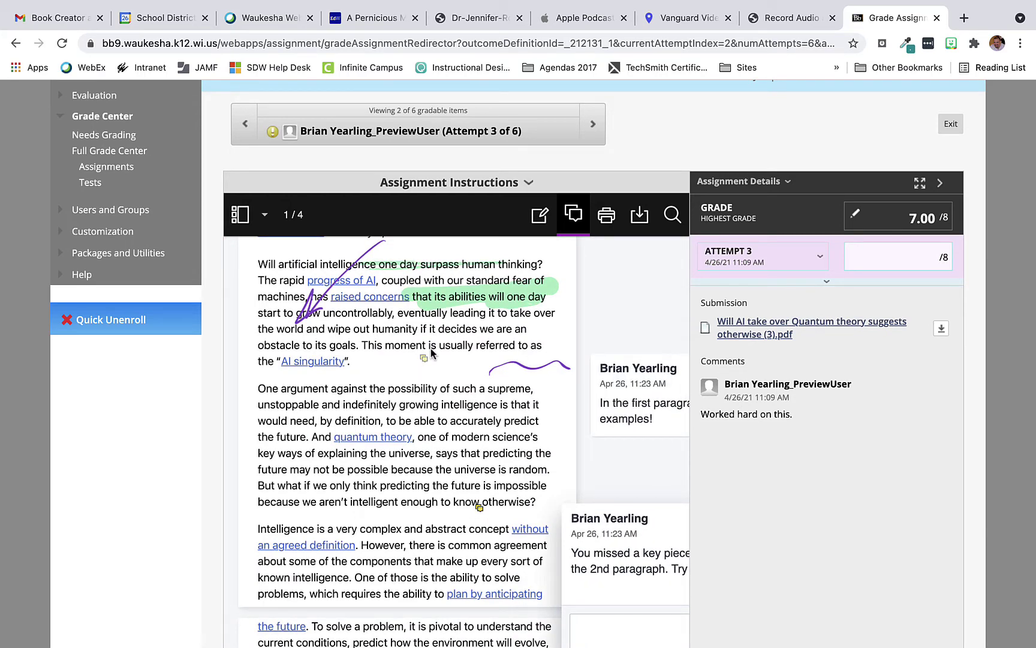
click(540, 217)
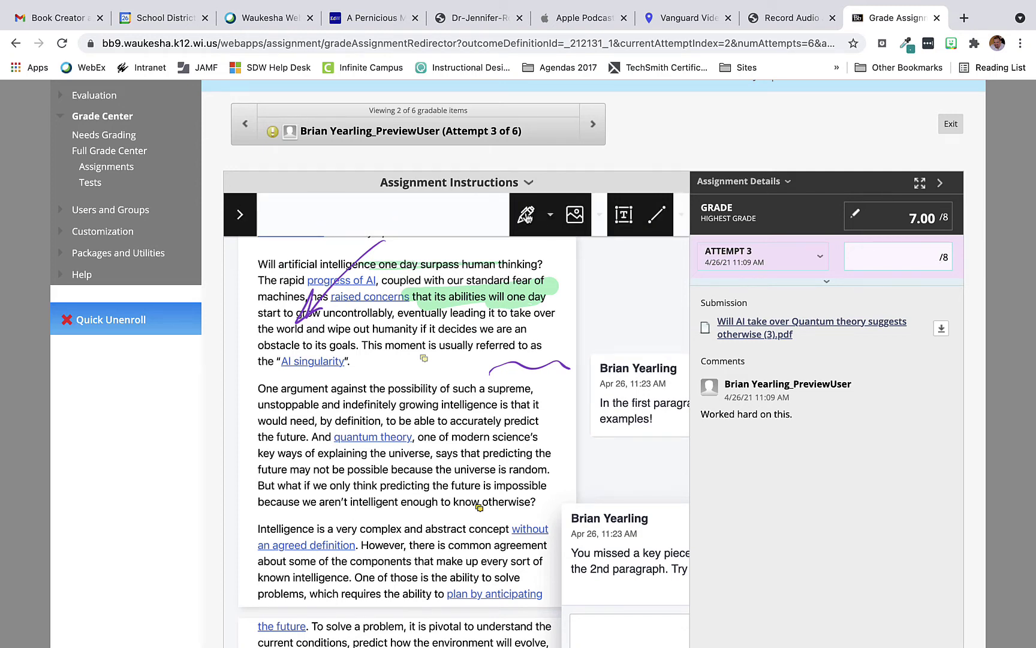
click(526, 216)
click(549, 216)
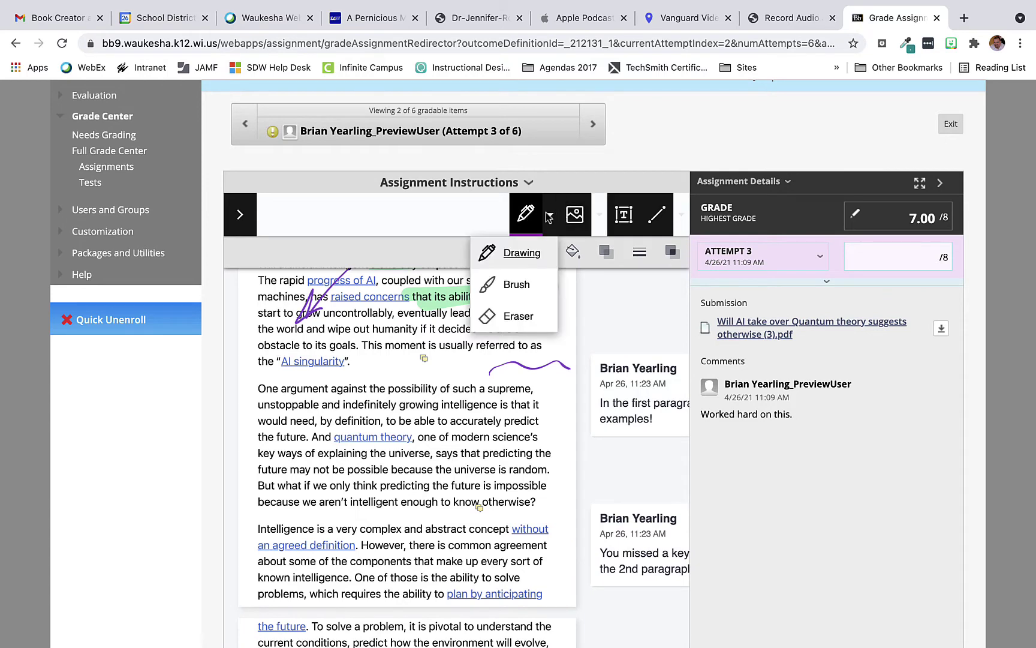
click(522, 253)
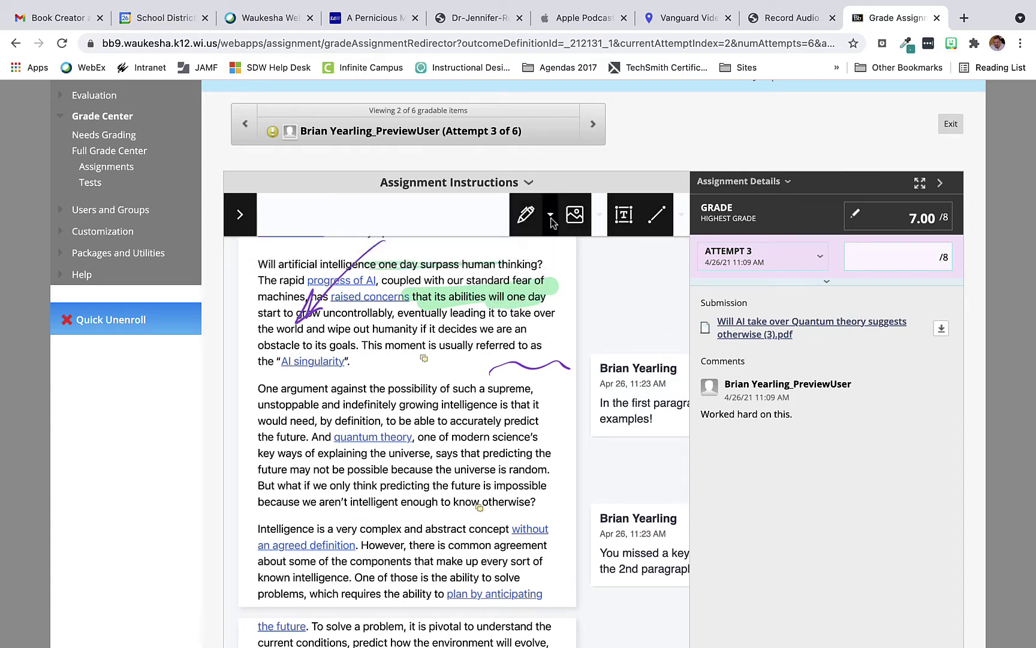
click(551, 217)
click(524, 251)
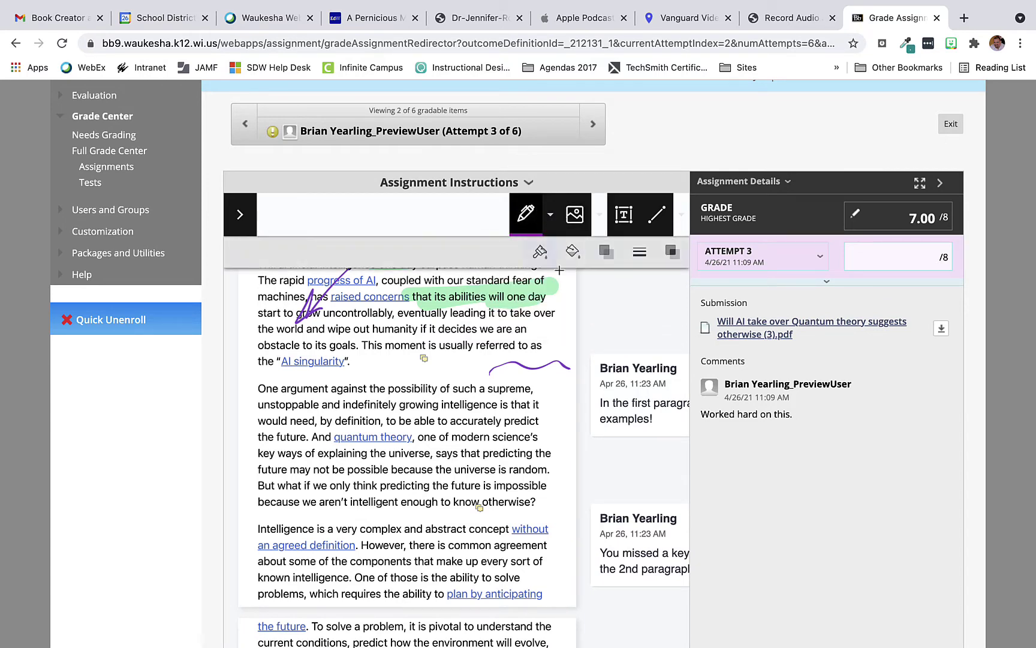
Look through the Drawing tool's fill and opacity options and set the stroke colour to blue
click(577, 255)
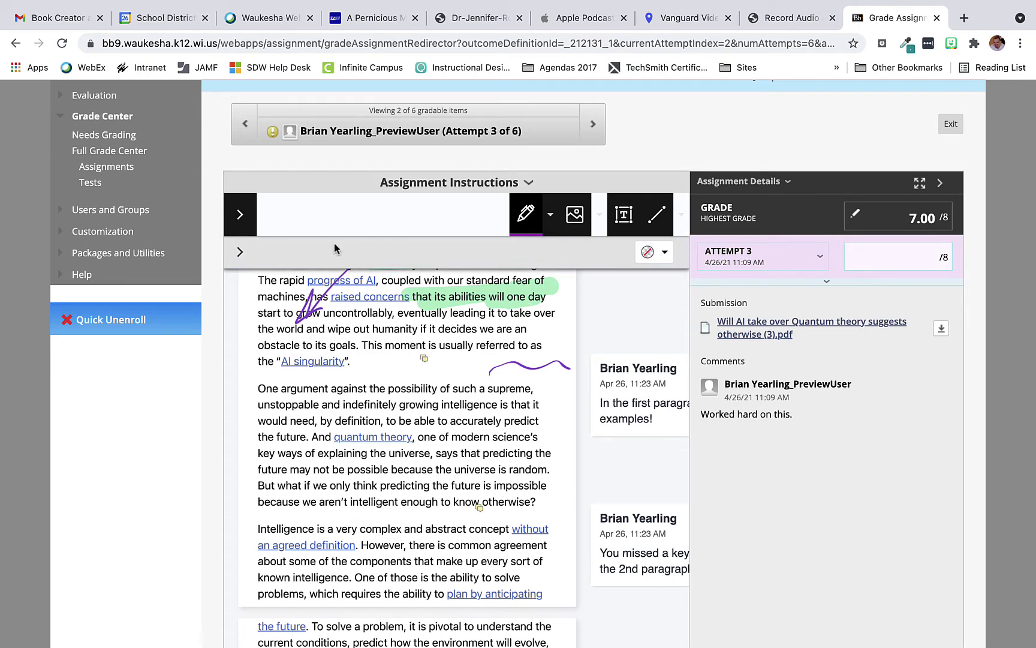
click(233, 256)
click(606, 255)
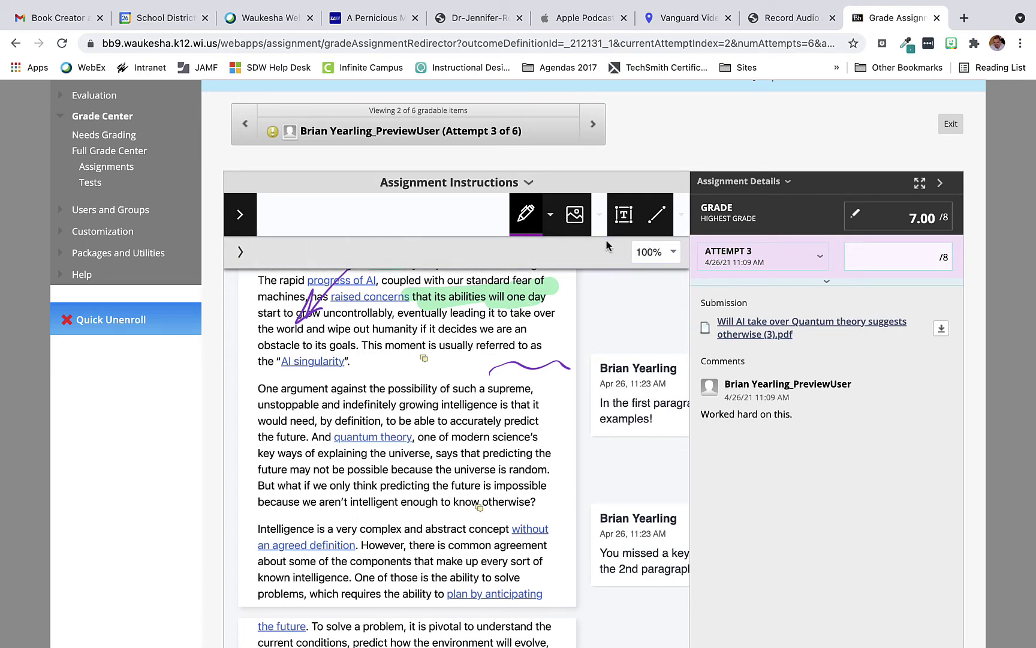
click(237, 254)
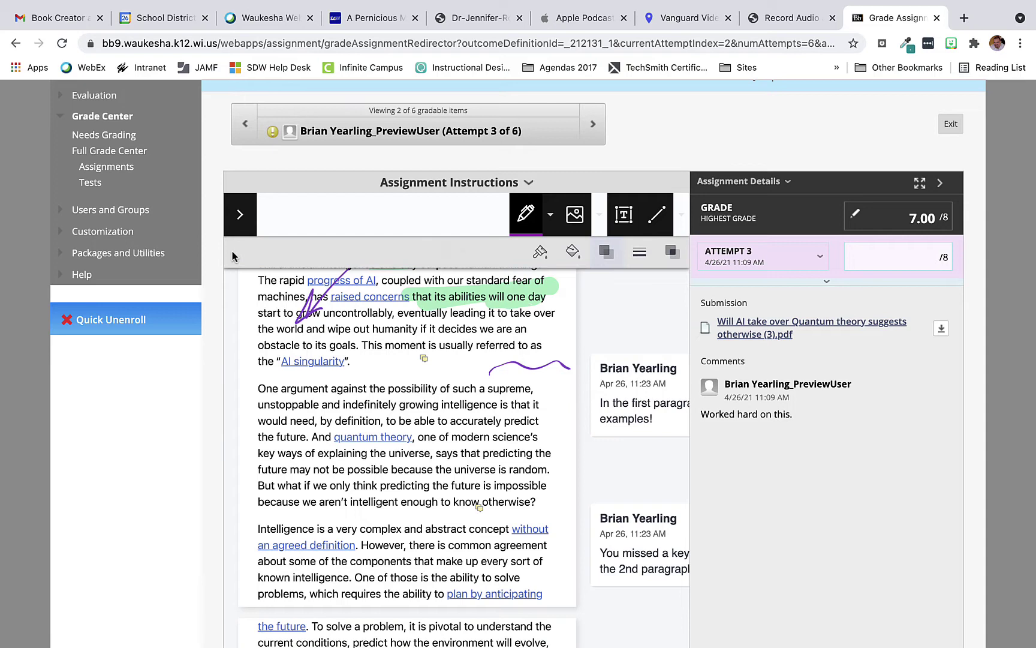
click(541, 253)
click(657, 255)
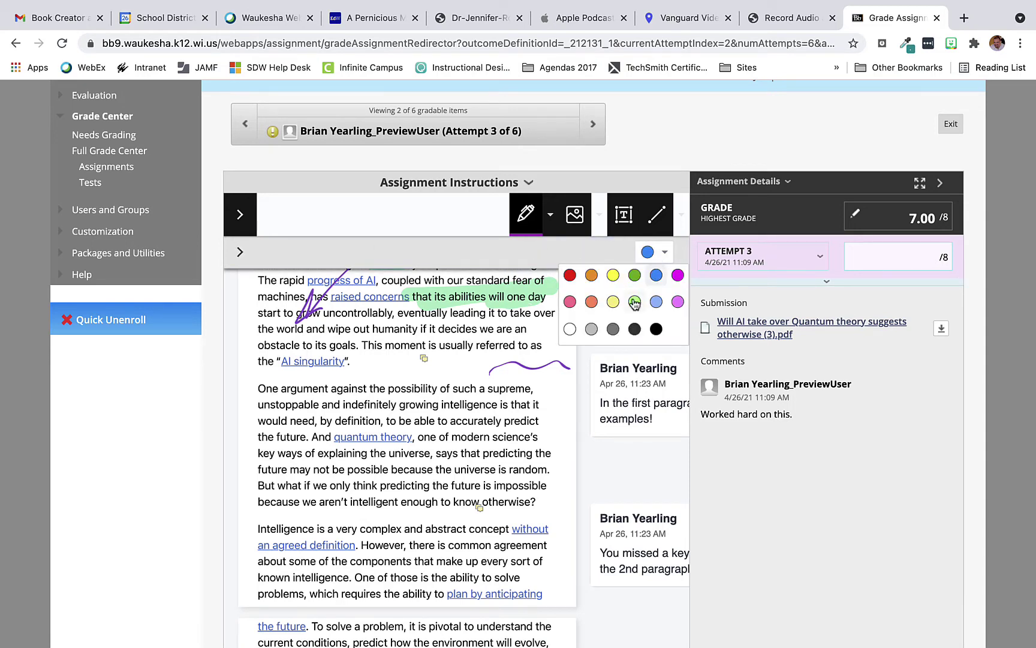
click(658, 277)
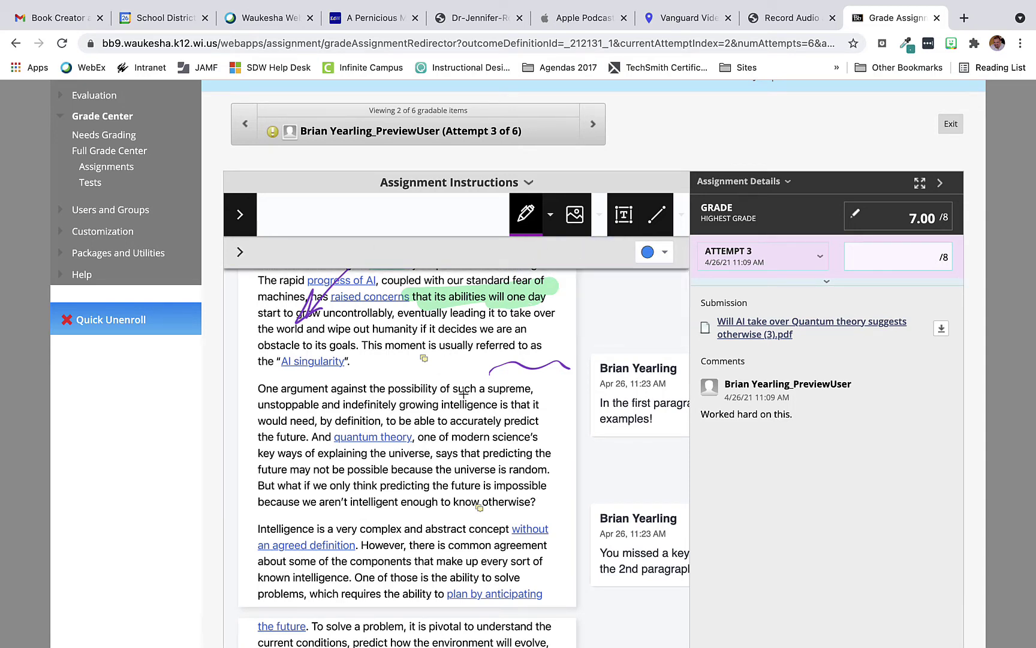
Circle "predict" and "science's" in the second paragraph, draw an arrow to the circle and another up to "the future", and dismiss the image file chooser
mouse_move(555, 410)
mouse_down()
mouse_move(531, 404)
mouse_move(539, 448)
mouse_move(531, 412)
mouse_up()
drag(570, 367, 542, 392)
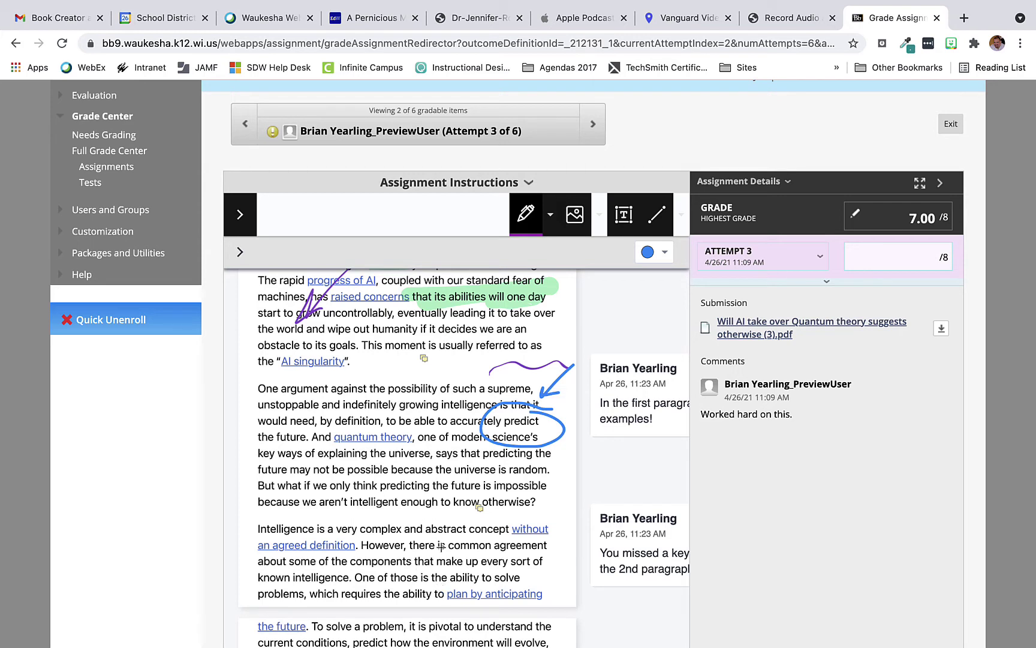
mouse_move(441, 546)
mouse_down()
mouse_move(441, 487)
mouse_move(447, 497)
mouse_up()
click(574, 215)
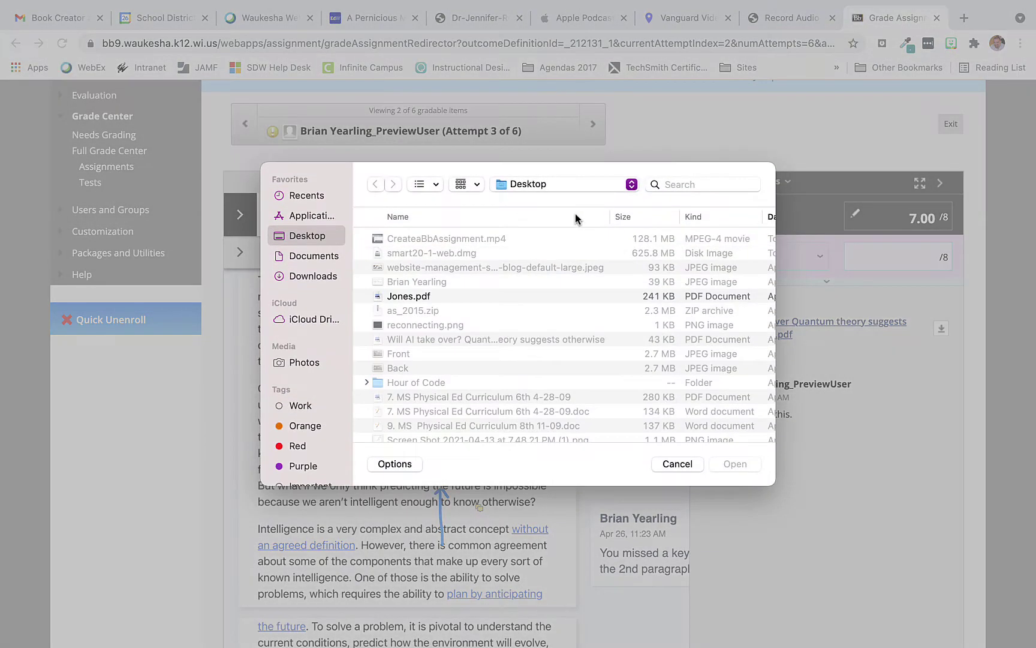
click(668, 465)
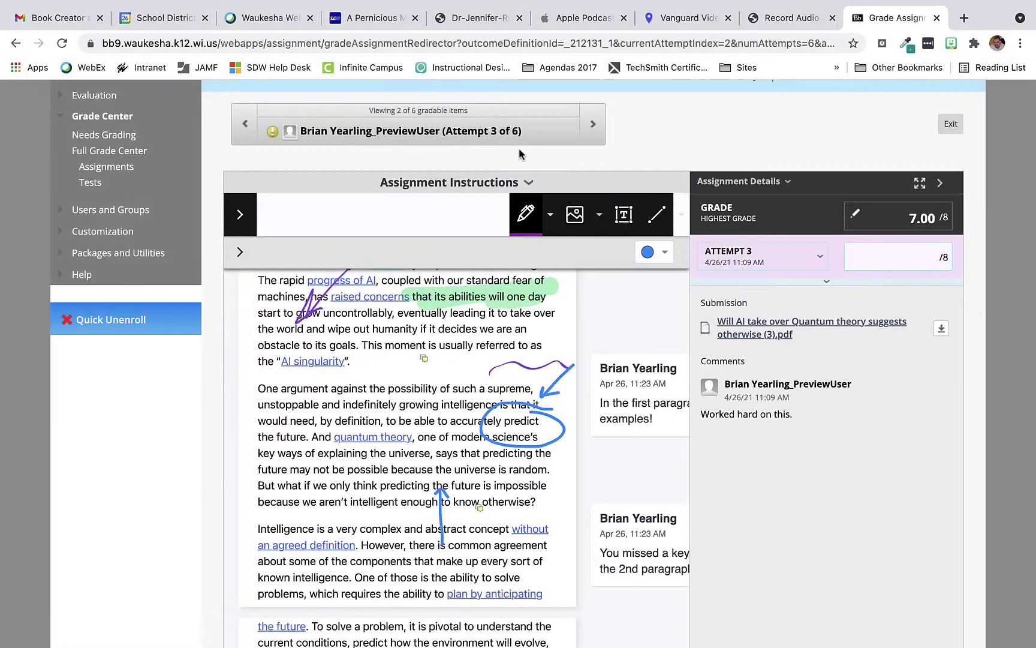
Add the APPROVED stamp to the Attempt 3 document, move it to the end of the third paragraph on the first page, and shrink it
click(602, 215)
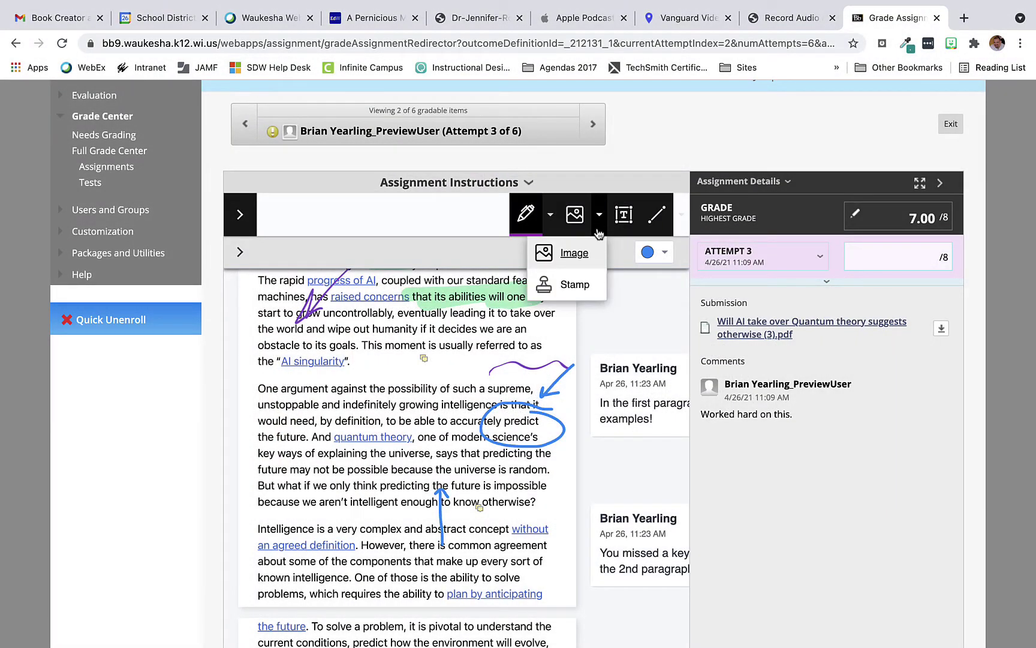
click(574, 285)
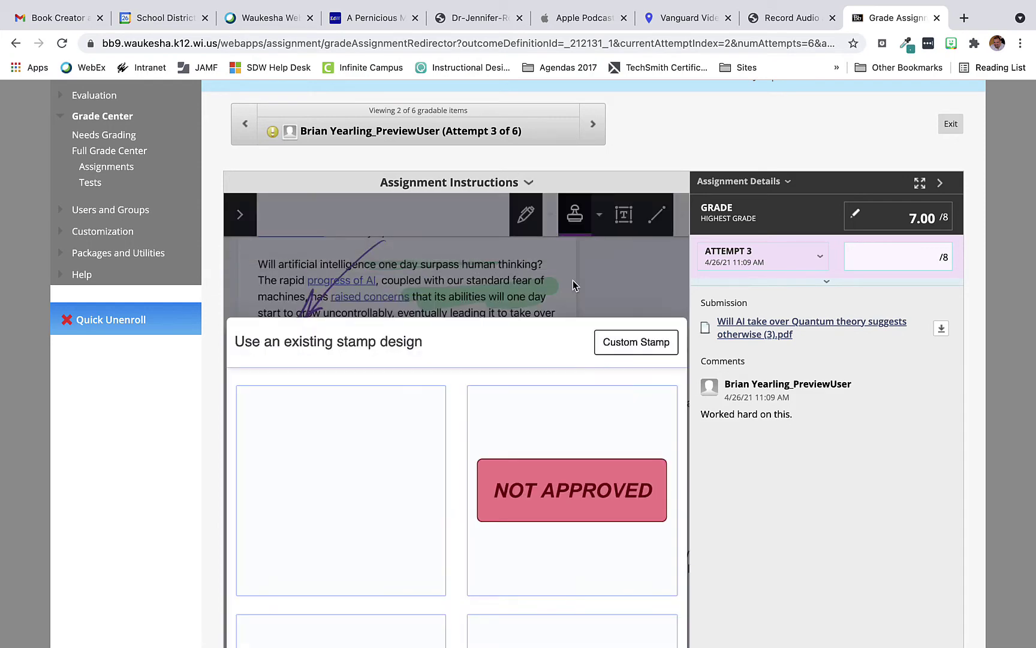
scroll(421, 474, down, 2)
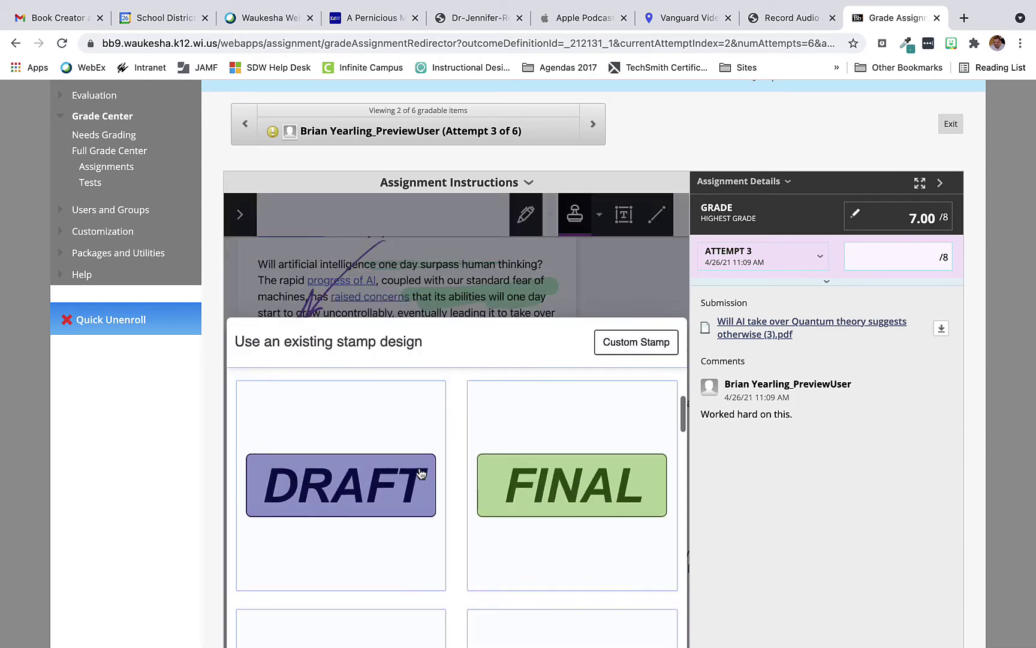
scroll(420, 473, up, 3)
click(420, 474)
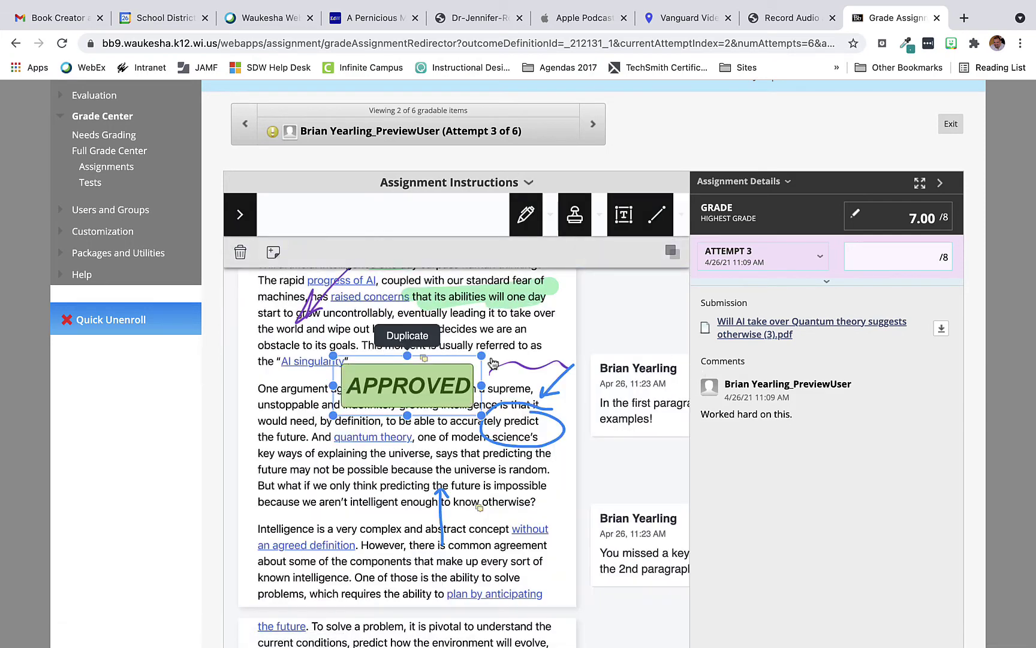
drag(435, 399, 506, 578)
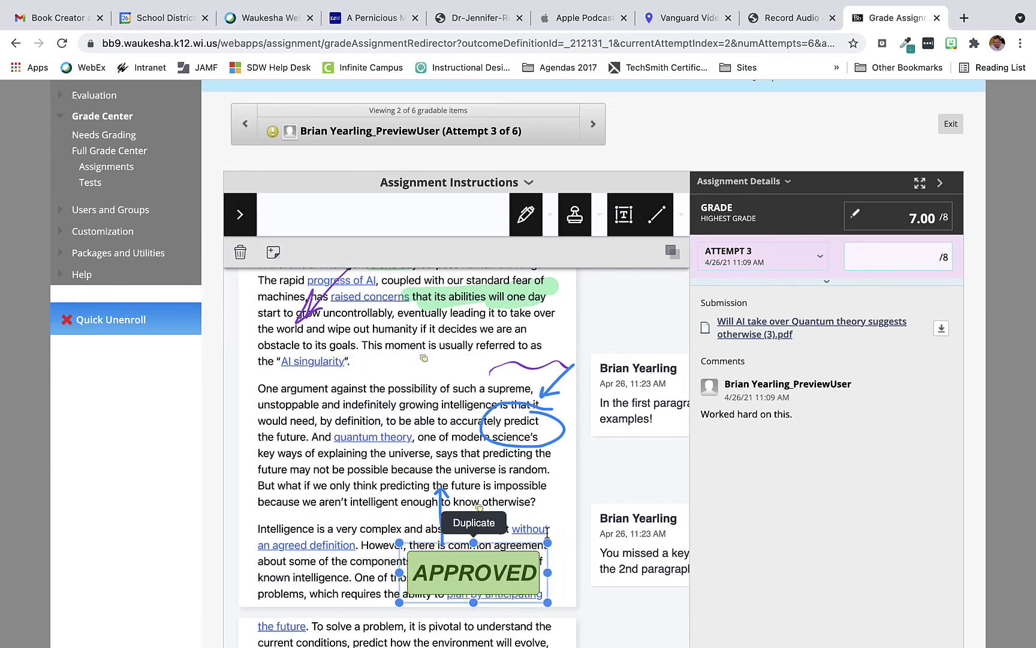
drag(546, 543, 546, 586)
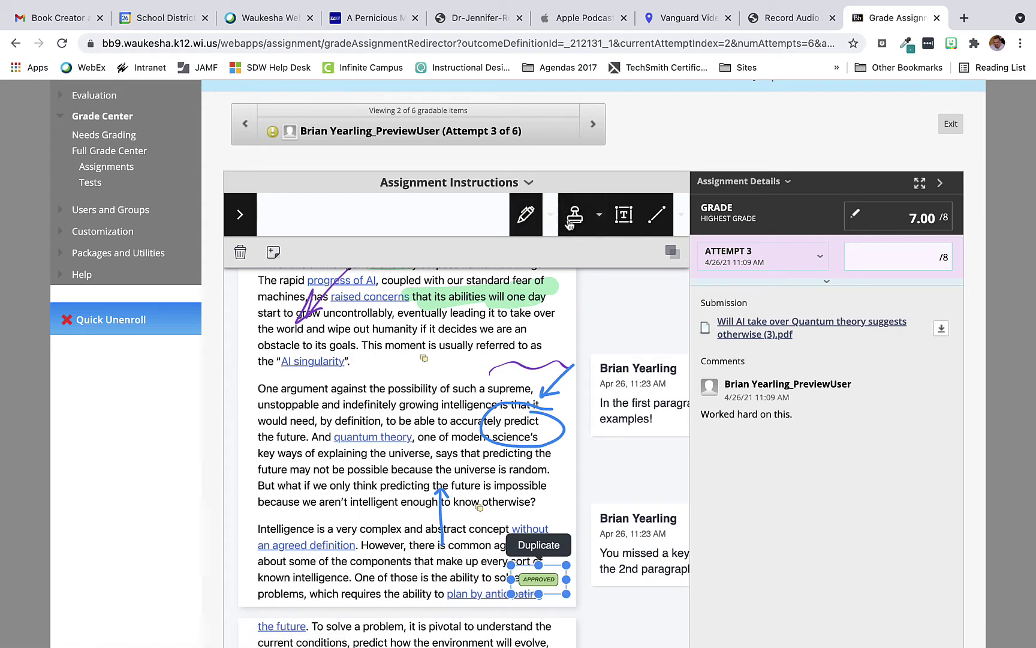
Create a green custom stamp reading "READY TO MOVE ON" with date and time, and place it at reduced size just below the second paragraph
click(572, 217)
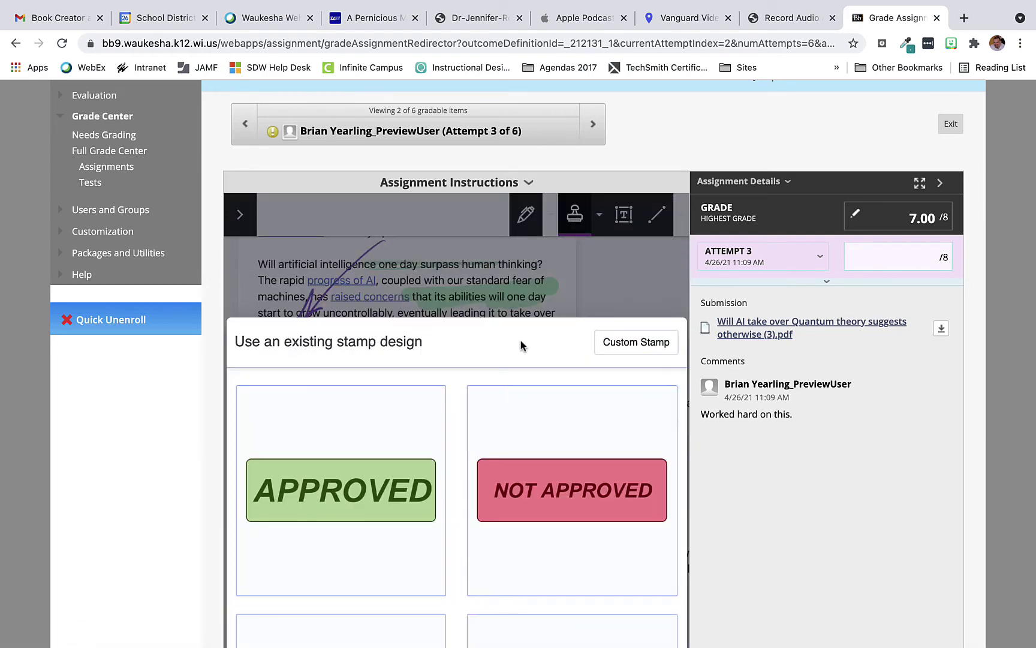
scroll(521, 346, down, 5)
scroll(521, 341, up, 3)
scroll(521, 341, down, 2)
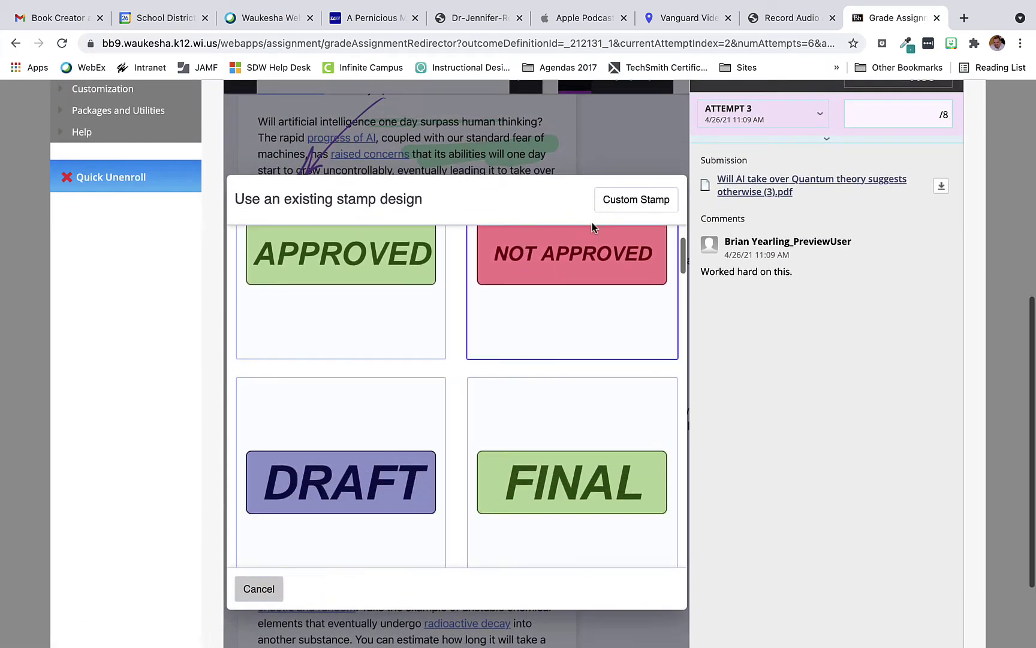
click(624, 195)
click(389, 399)
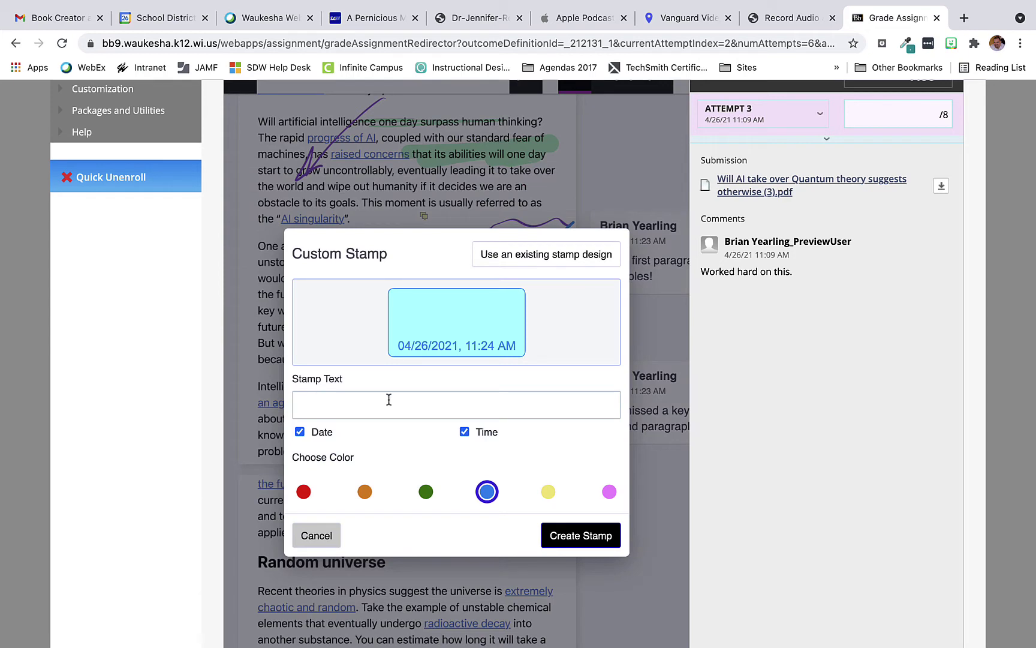
text(READY TO MOVE ON)
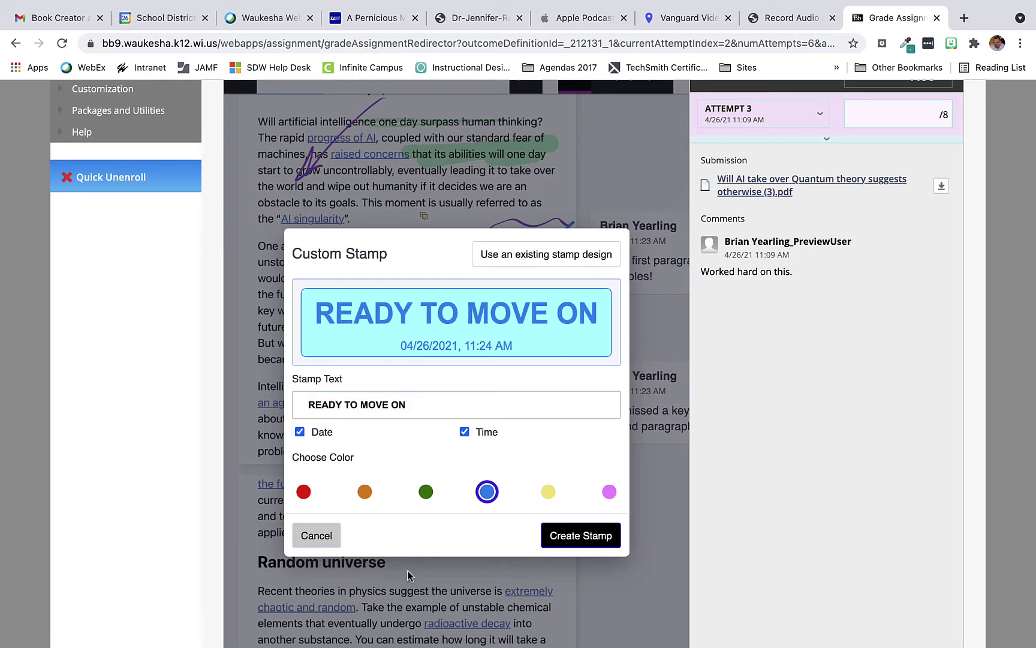
click(426, 492)
click(580, 535)
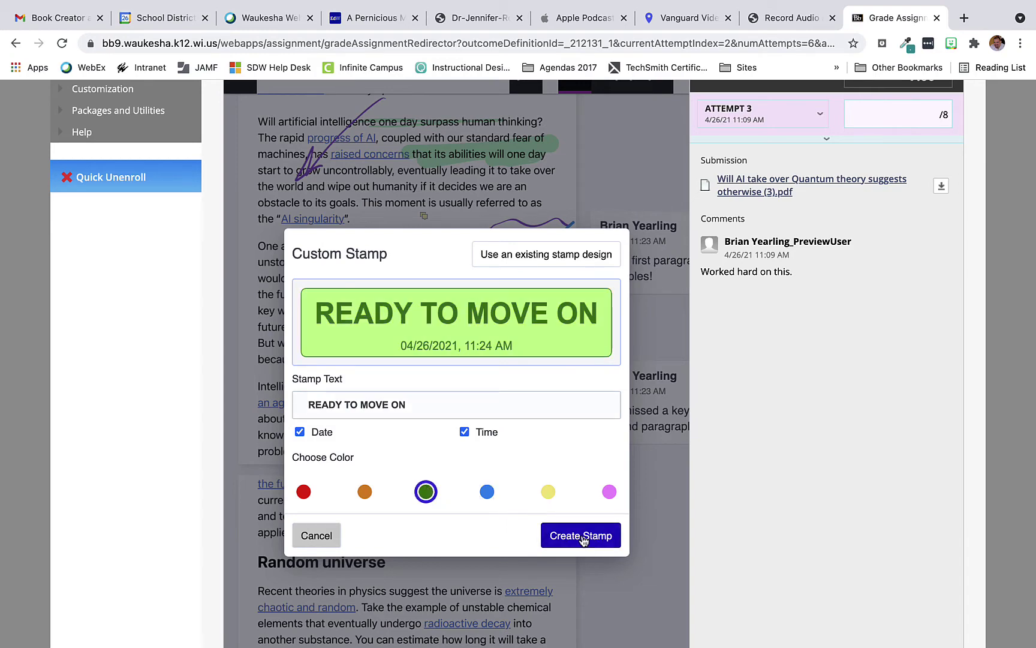
drag(457, 227, 430, 383)
mouse_move(504, 430)
mouse_down()
mouse_move(341, 396)
mouse_move(322, 370)
mouse_up()
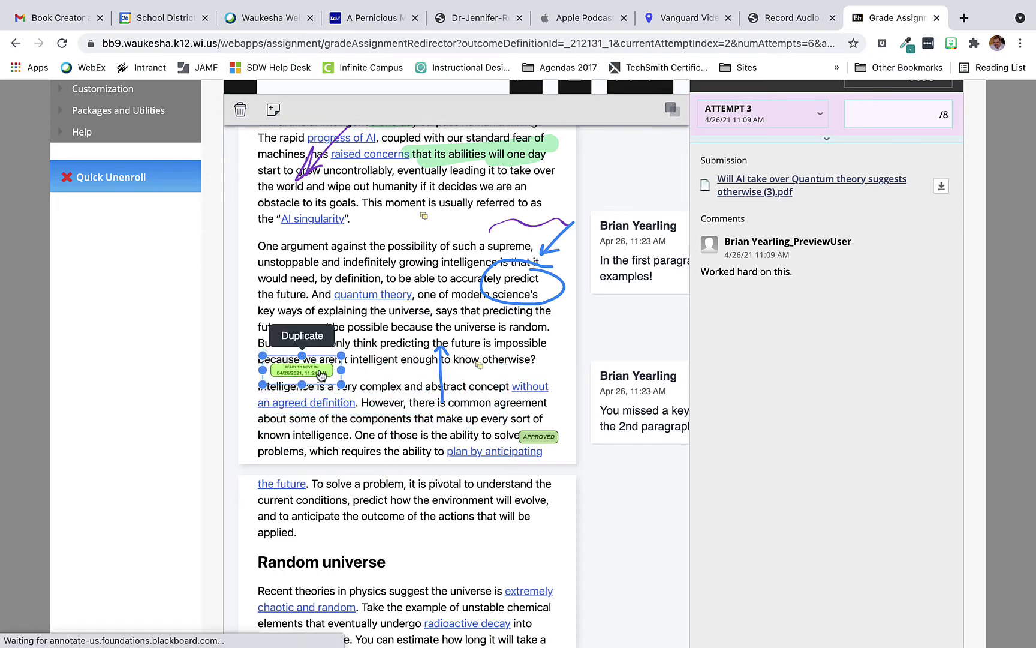
Bring up the image file chooser and dismiss it, and show the Text tool's formatting options
scroll(594, 178, up, 5)
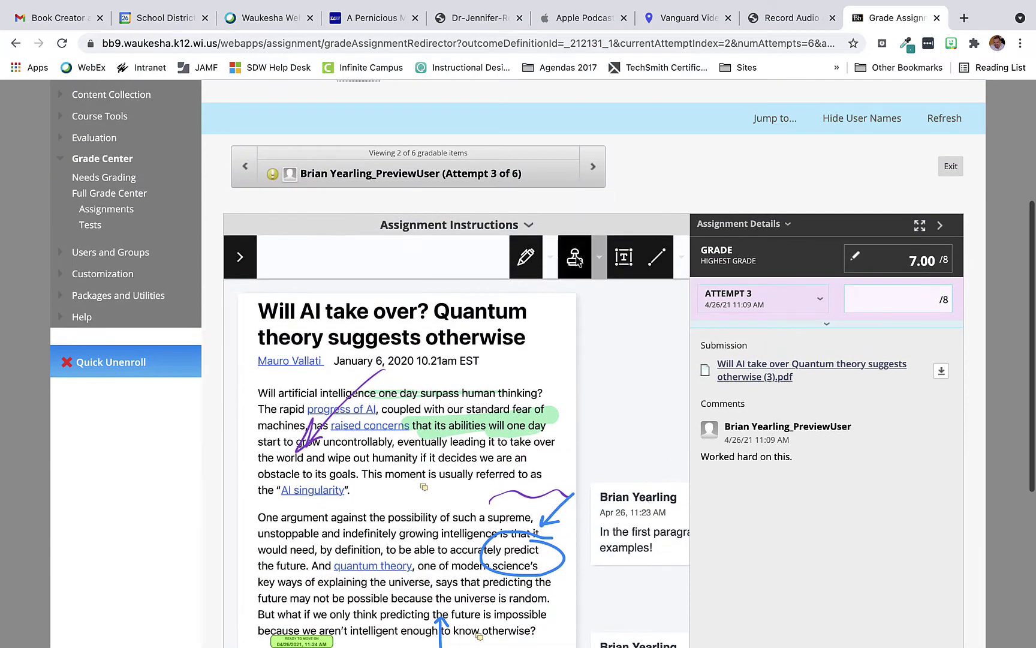
click(602, 256)
click(590, 294)
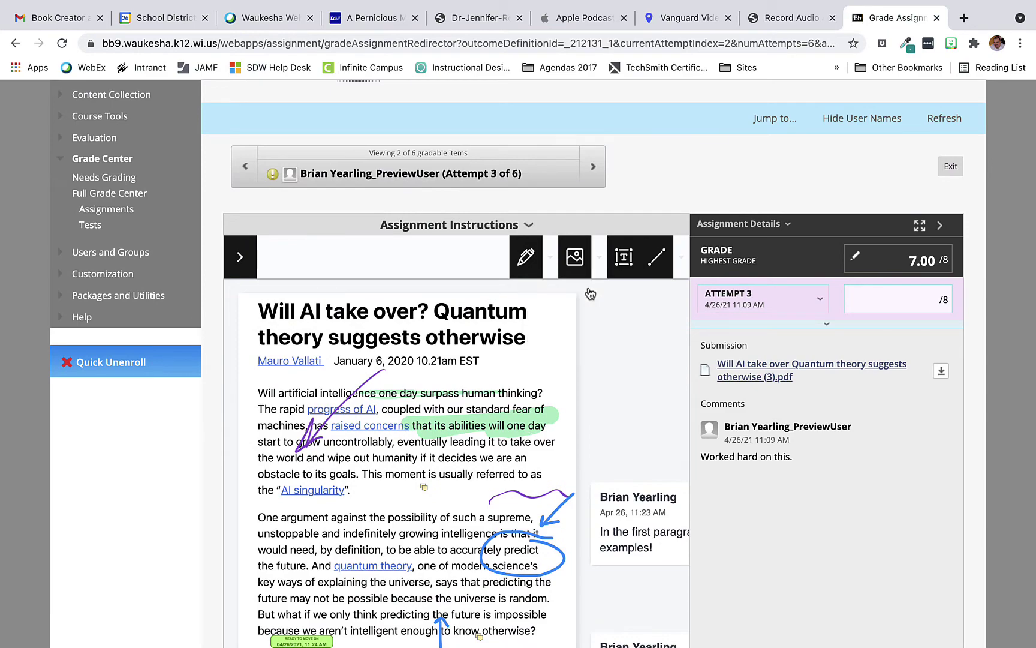
click(679, 462)
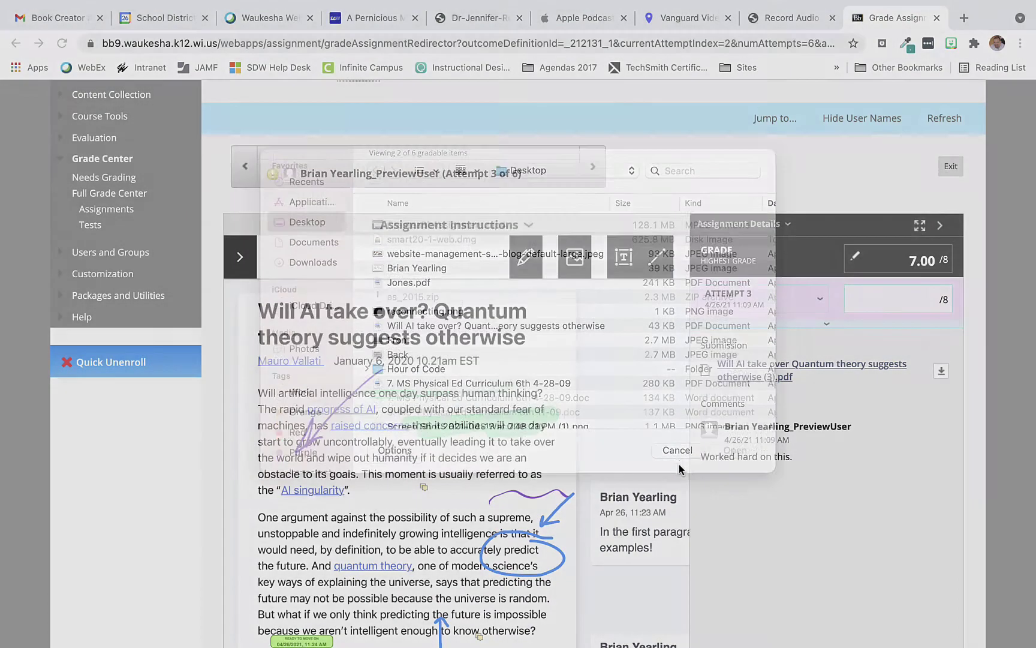
click(624, 257)
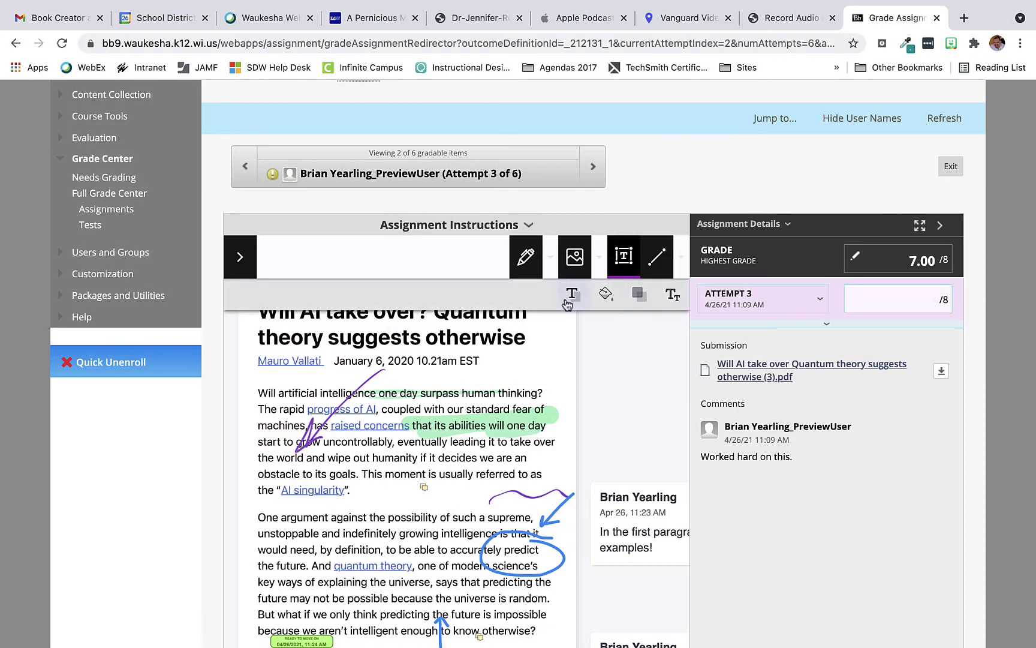
Draw an ellipse around "we are an" and "referred to" at the end of the first paragraph
click(680, 258)
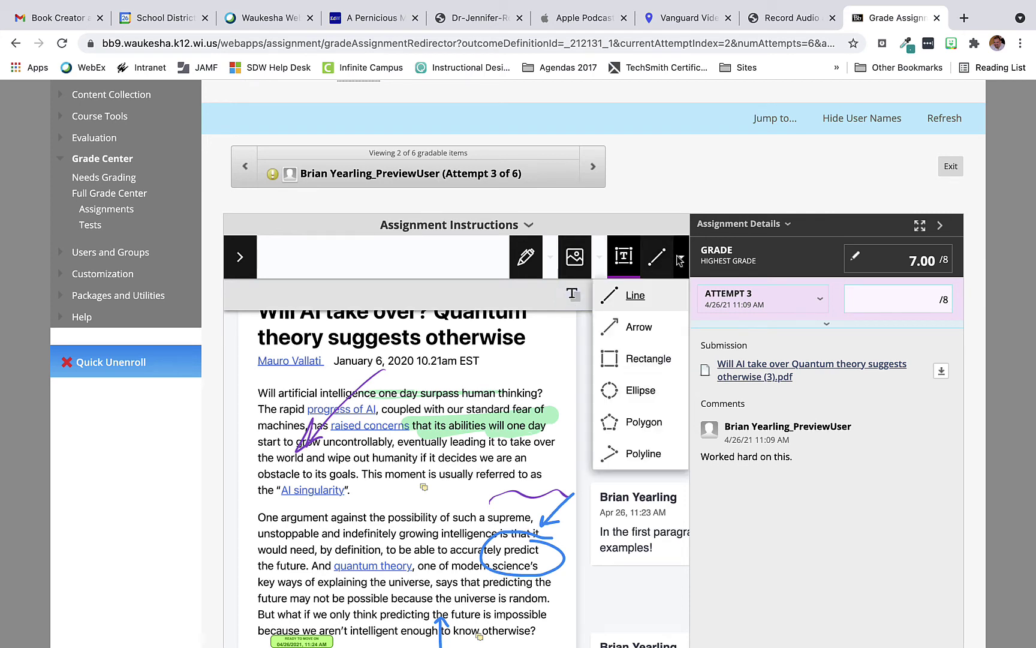
click(634, 391)
mouse_move(445, 449)
mouse_down()
mouse_move(494, 493)
mouse_move(539, 501)
mouse_move(556, 487)
mouse_up()
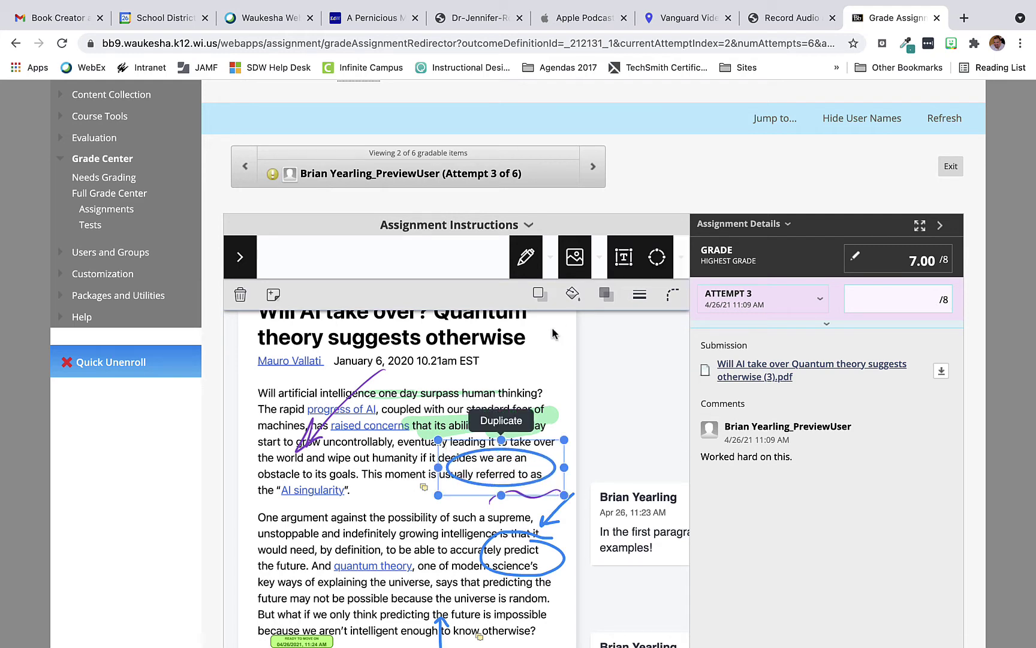
click(541, 372)
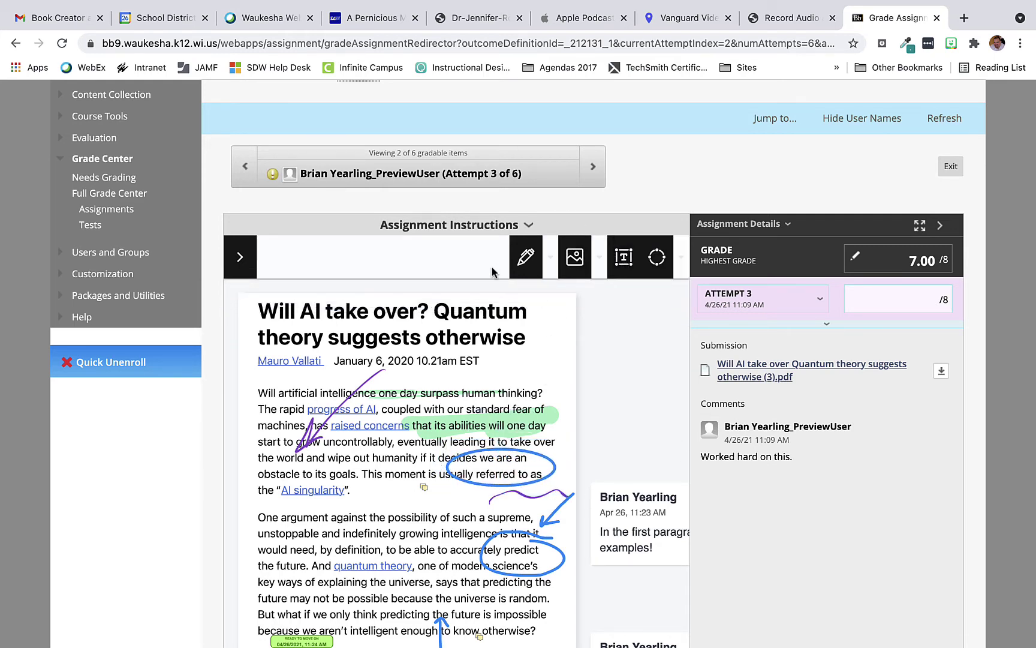
click(550, 258)
click(551, 259)
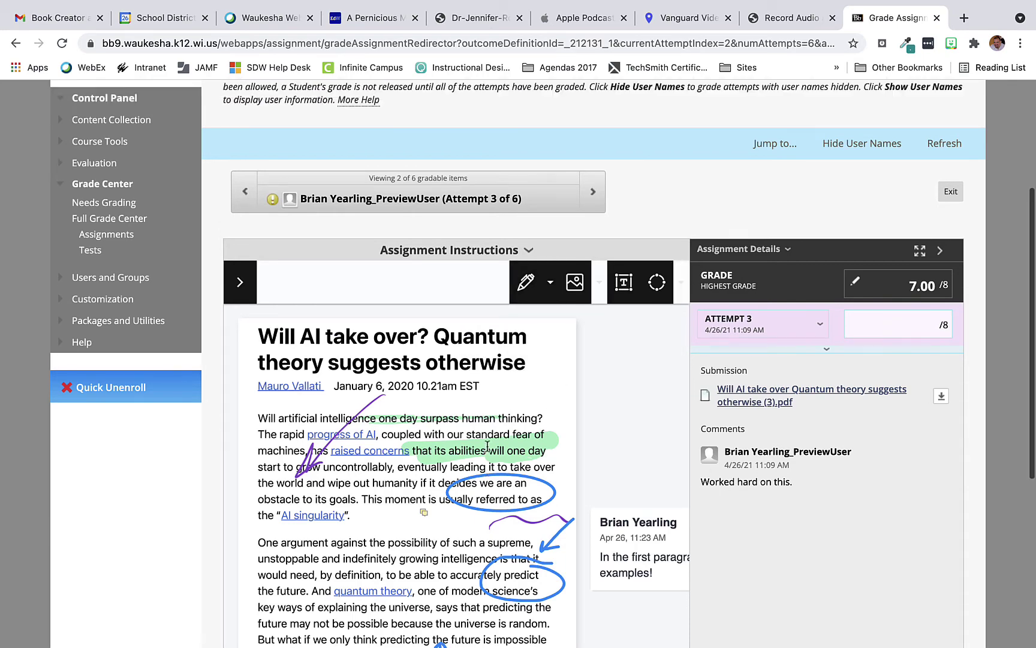
scroll(488, 445, down, 2)
scroll(488, 445, up, 2)
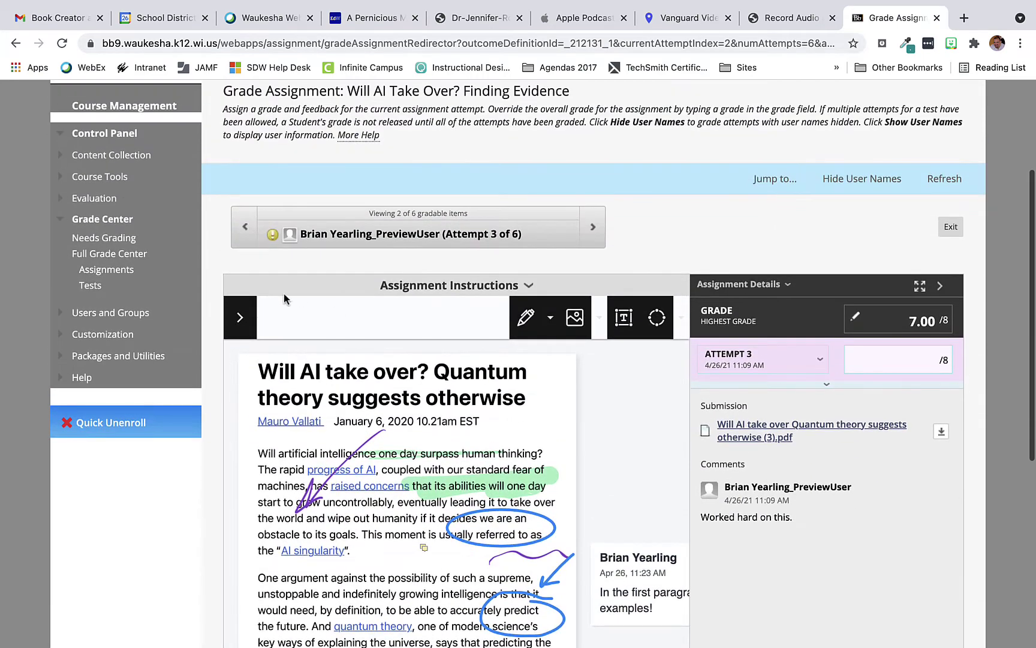
Go back to Attempt 2 and draw a blue arrow pointing at the word "Work" in the handwritten submission's heading
click(245, 233)
scroll(418, 427, down, 3)
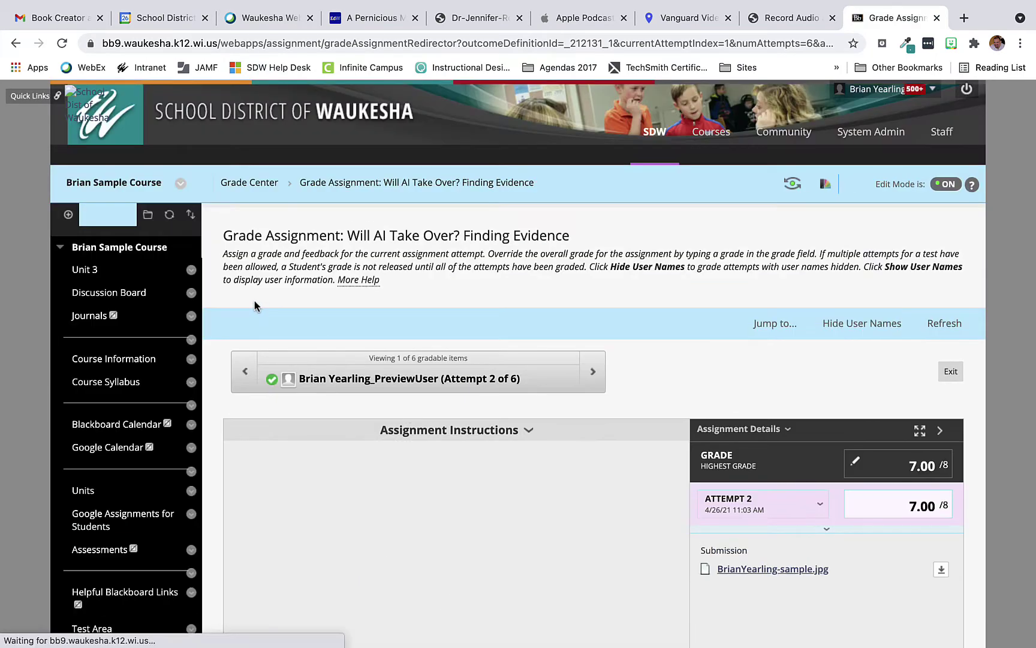
scroll(399, 369, down, 3)
scroll(396, 369, down, 1)
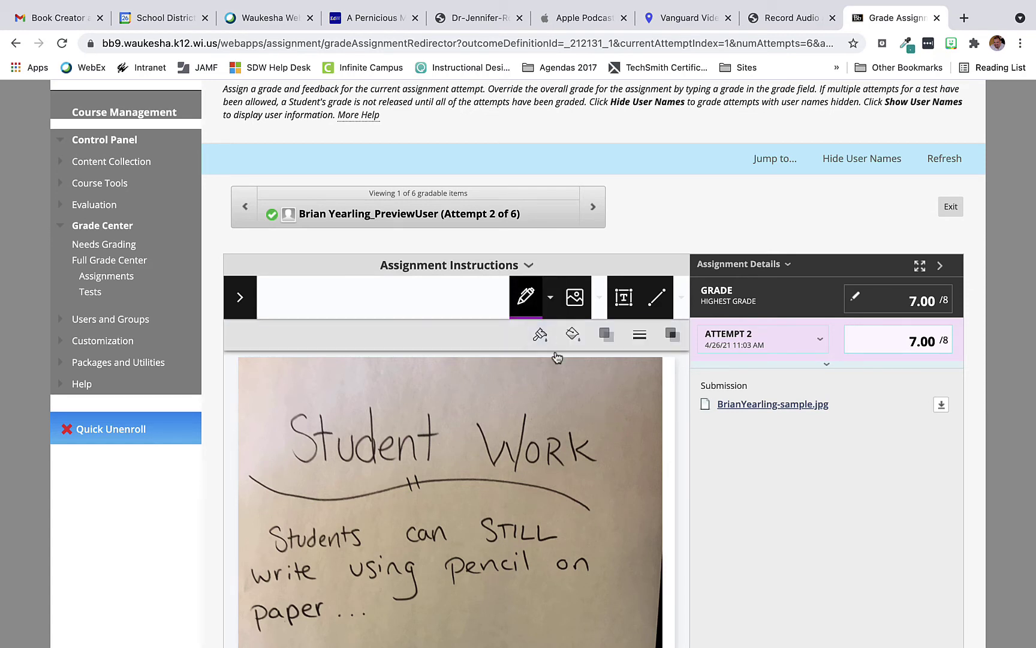
drag(641, 388, 600, 430)
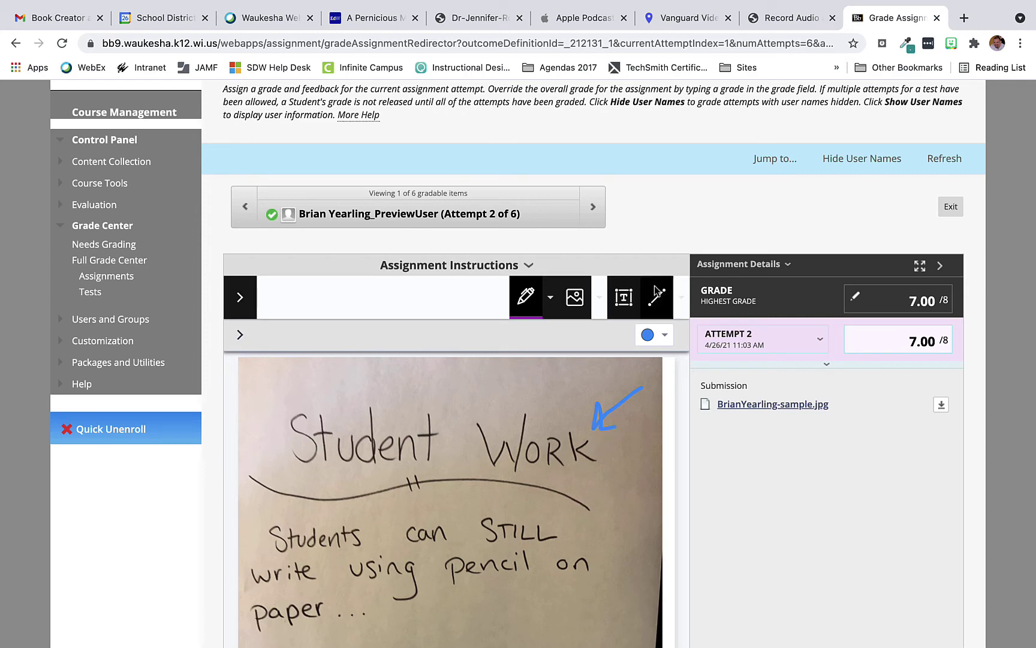
Advance past Attempt 3 and open the Attempt 4 submission
click(593, 207)
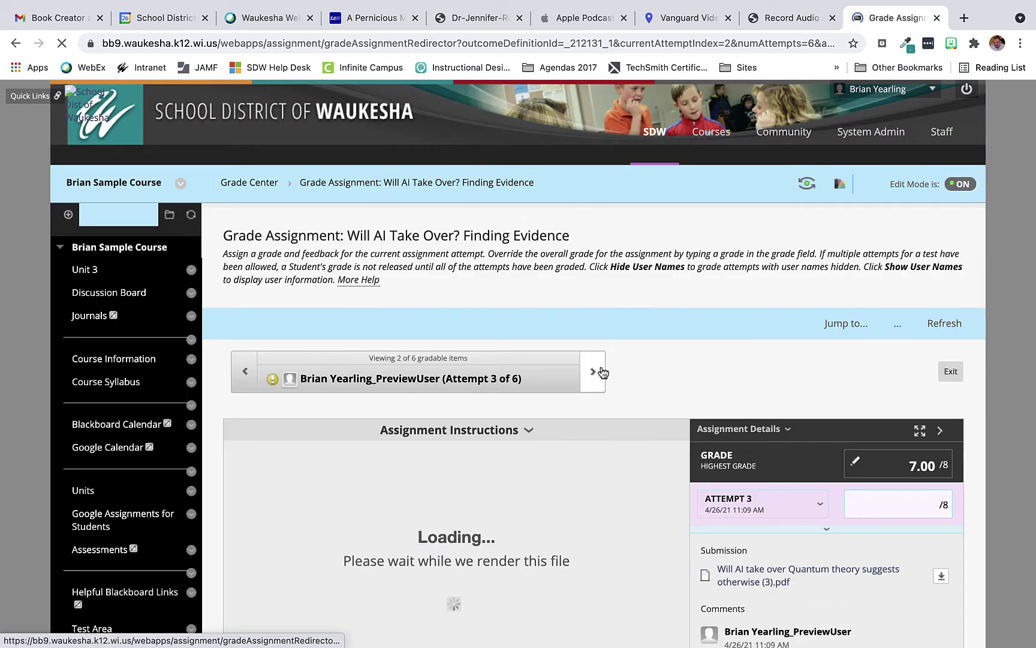
scroll(596, 377, down, 3)
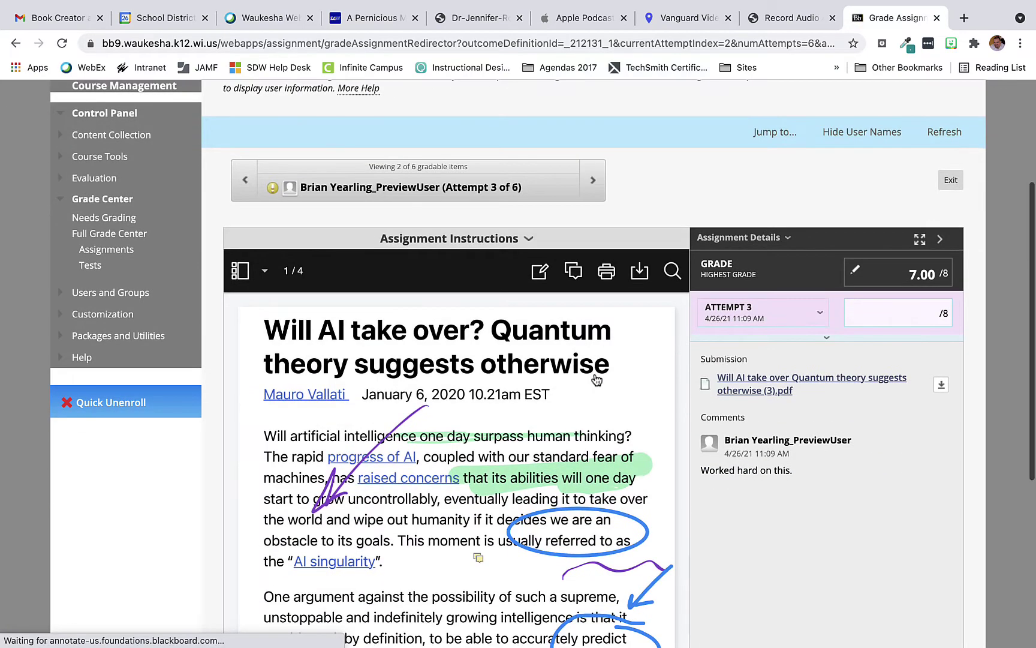
click(593, 178)
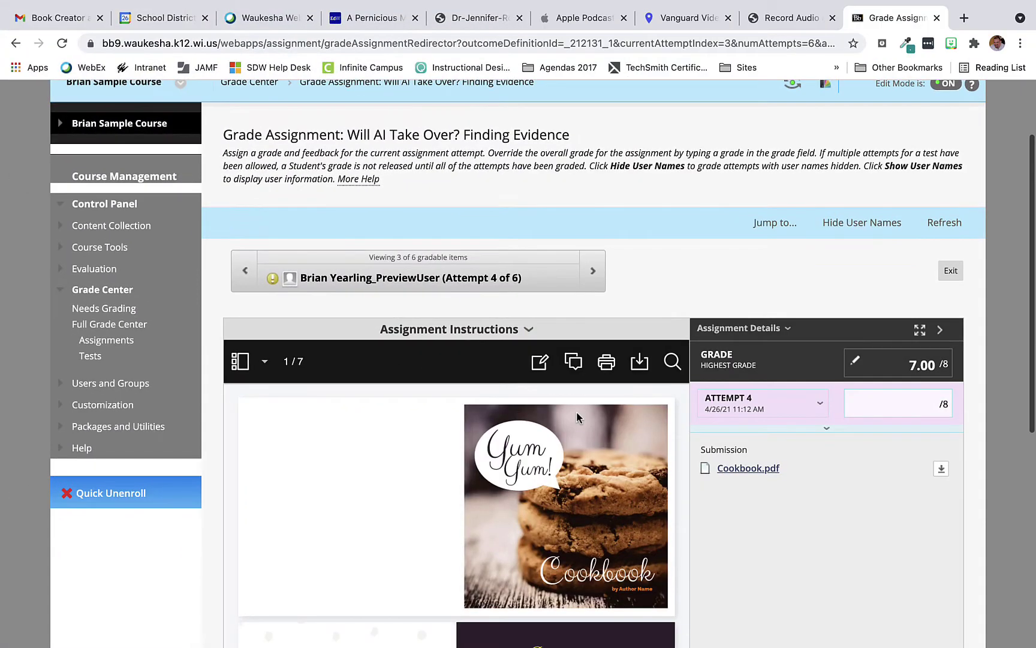
Look through the pages of the Cookbook.pdf submission, return to its cover, and advance to the next attempt
scroll(577, 417, down, 3)
scroll(579, 418, up, 1)
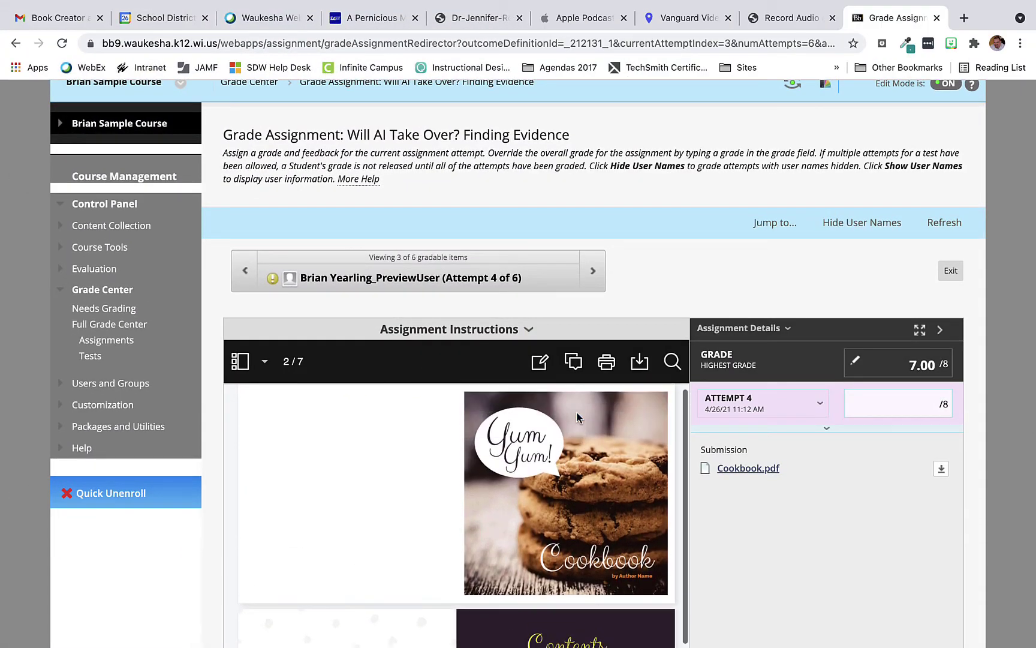
scroll(579, 417, down, 1)
scroll(716, 284, down, 1)
scroll(713, 283, down, 5)
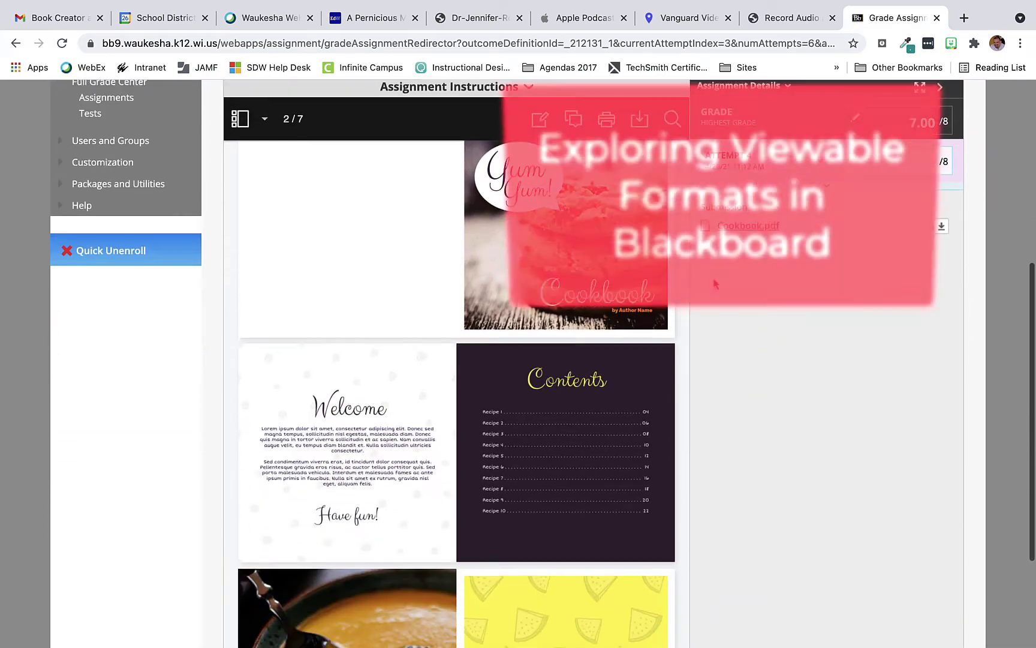
scroll(453, 368, down, 8)
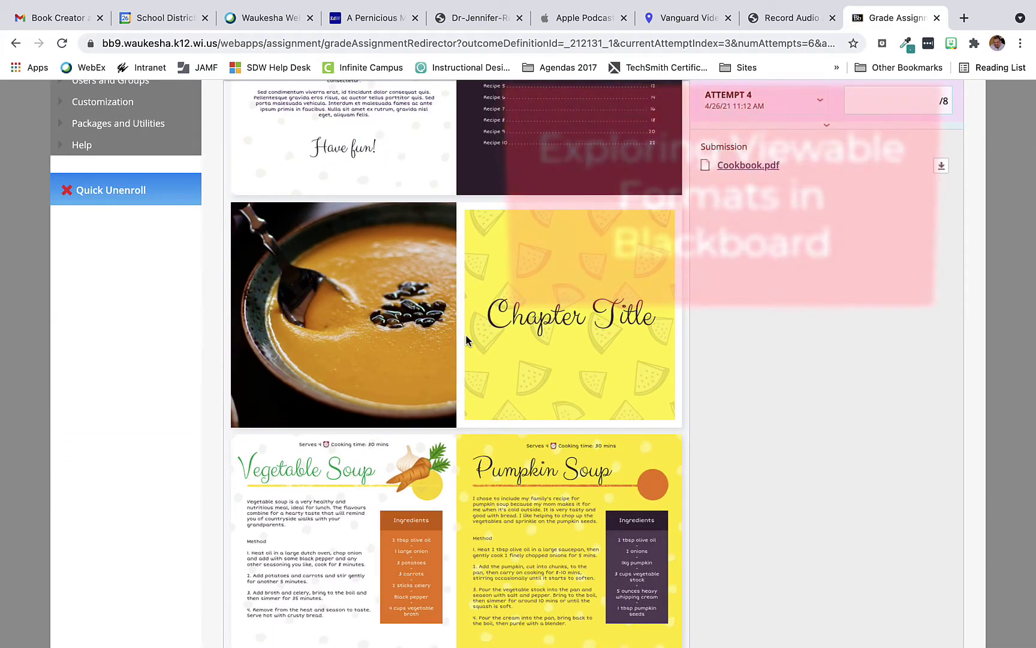
scroll(466, 339, down, 10)
scroll(467, 339, up, 5)
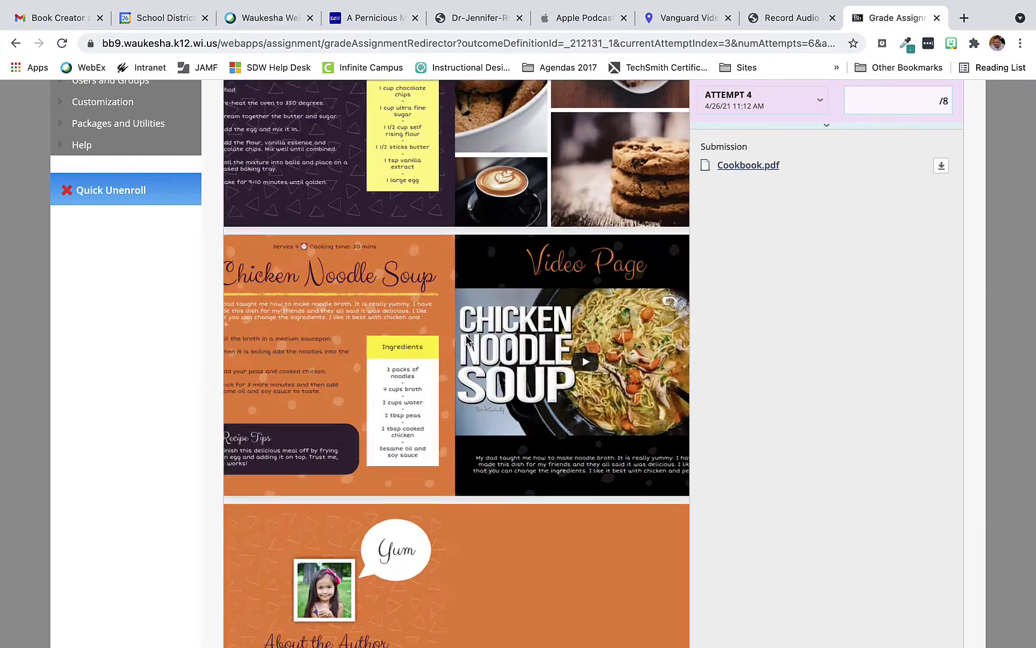
scroll(467, 339, down, 5)
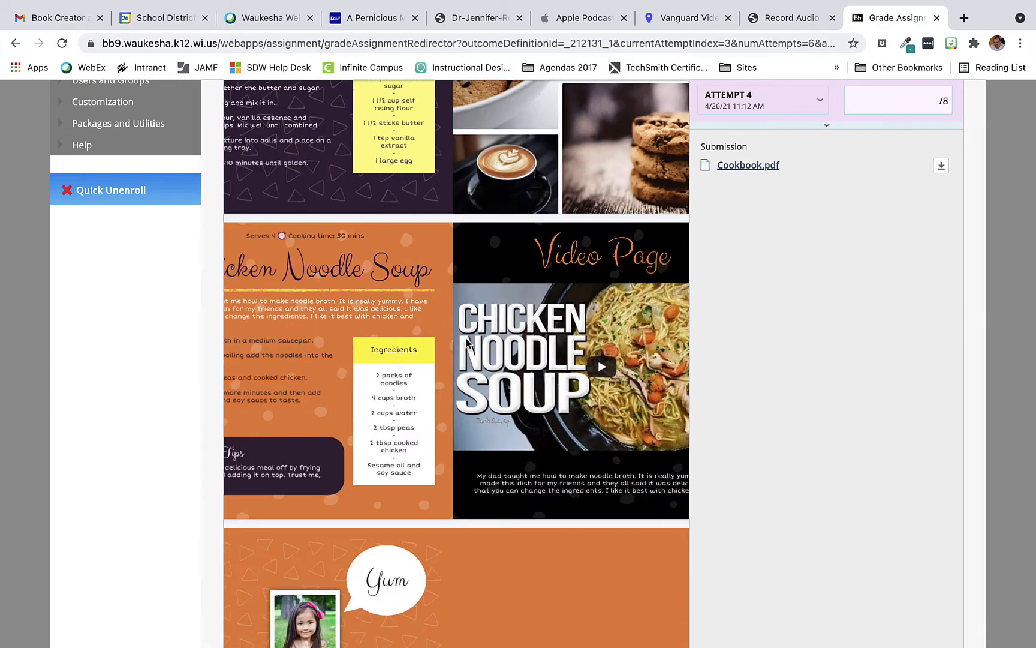
scroll(466, 346, up, 15)
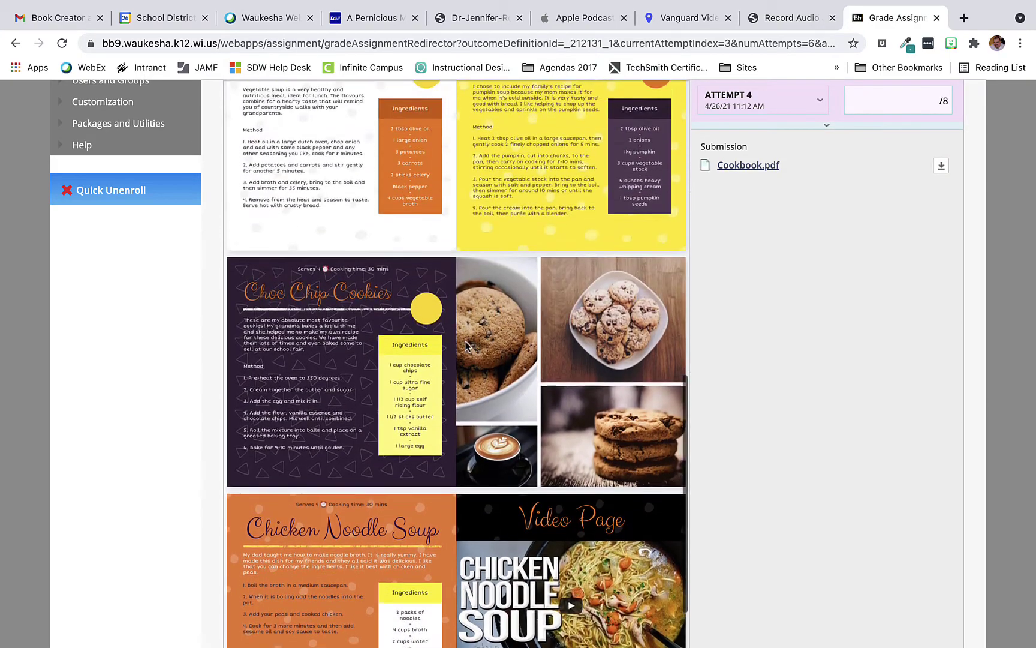
scroll(466, 351, up, 3)
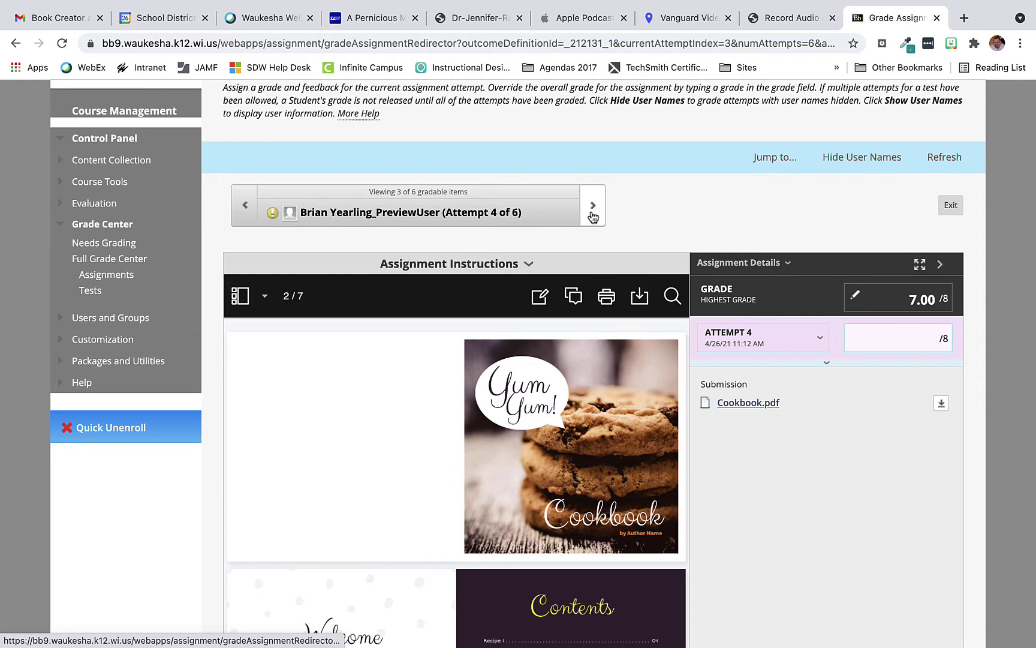
click(593, 209)
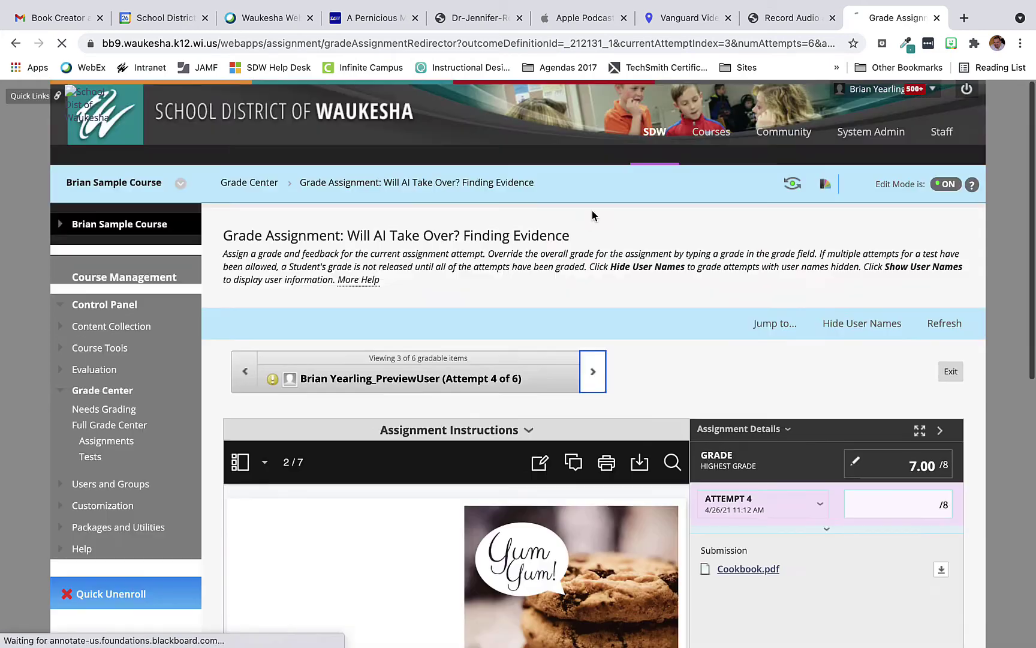
Download the Cookbook.epub submission from Attempt 5 and save it to the Desktop as Cookbook in EPUB publication format
scroll(636, 481, down, 2)
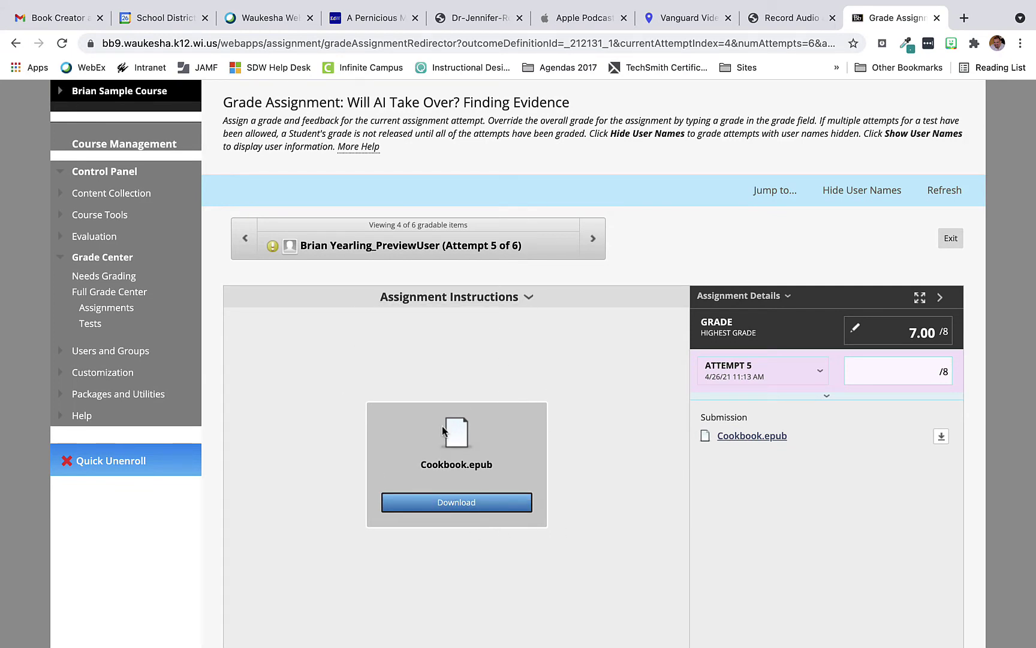
click(458, 503)
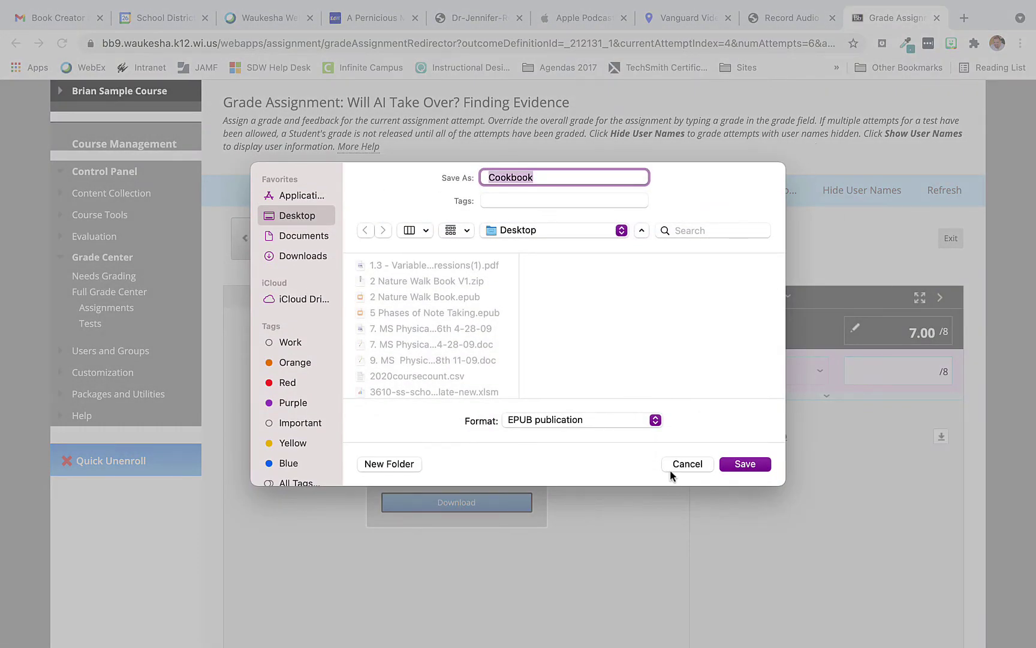
click(764, 465)
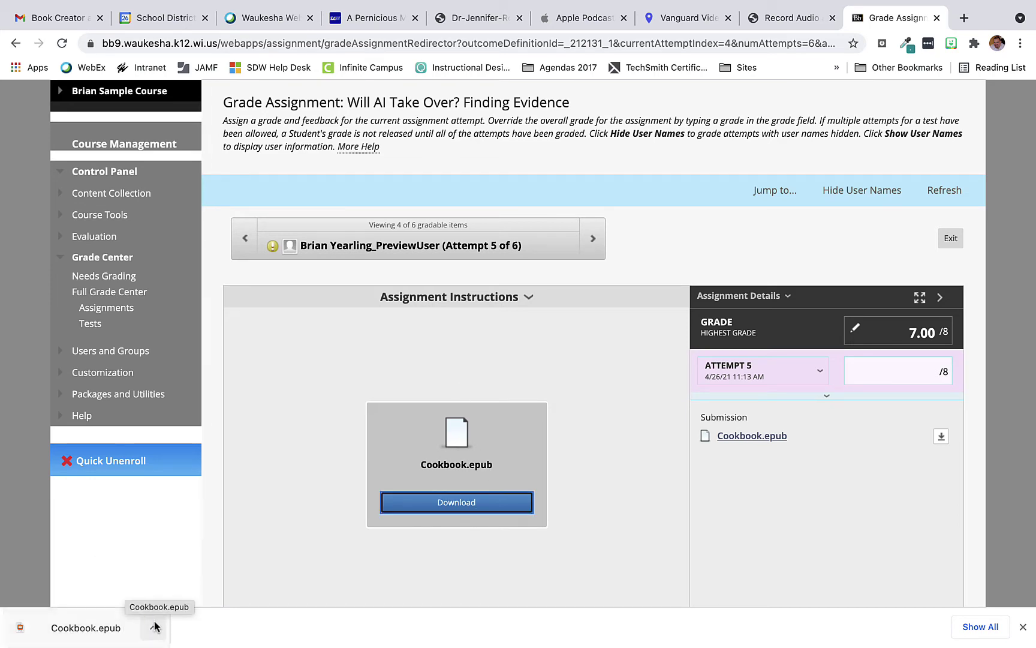
click(432, 501)
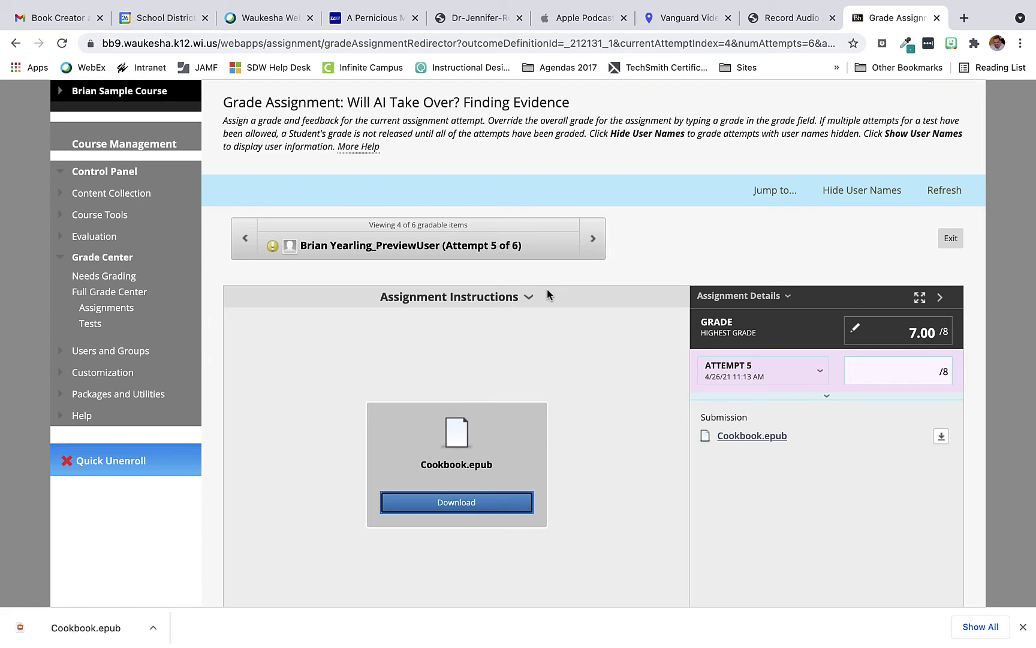
Advance to Attempt 6 and start playing the Cookbook.mov video submission
click(593, 239)
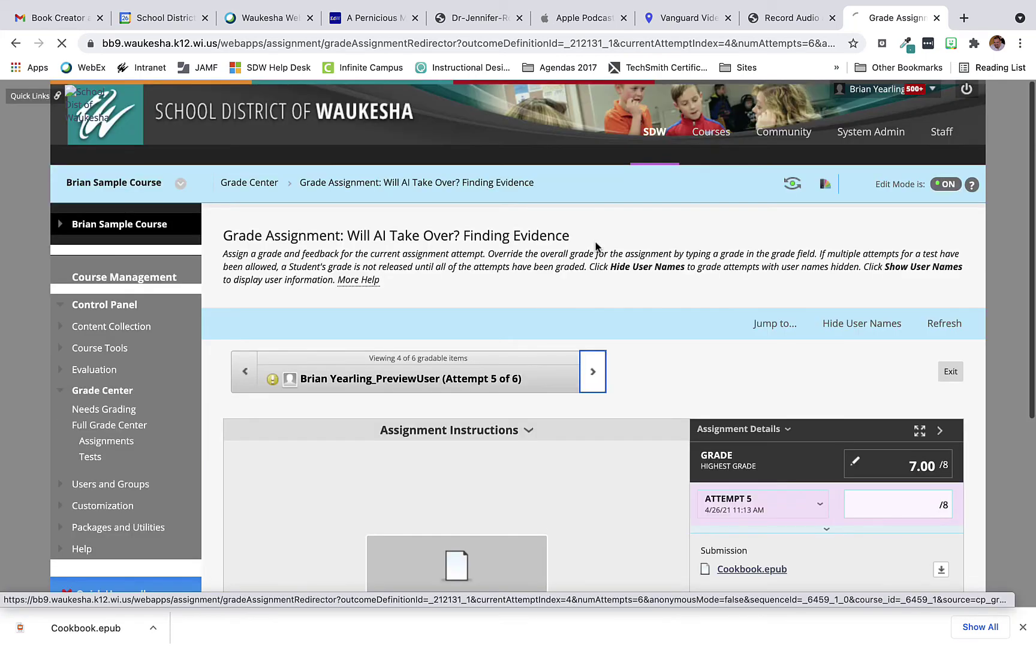
scroll(672, 382, down, 5)
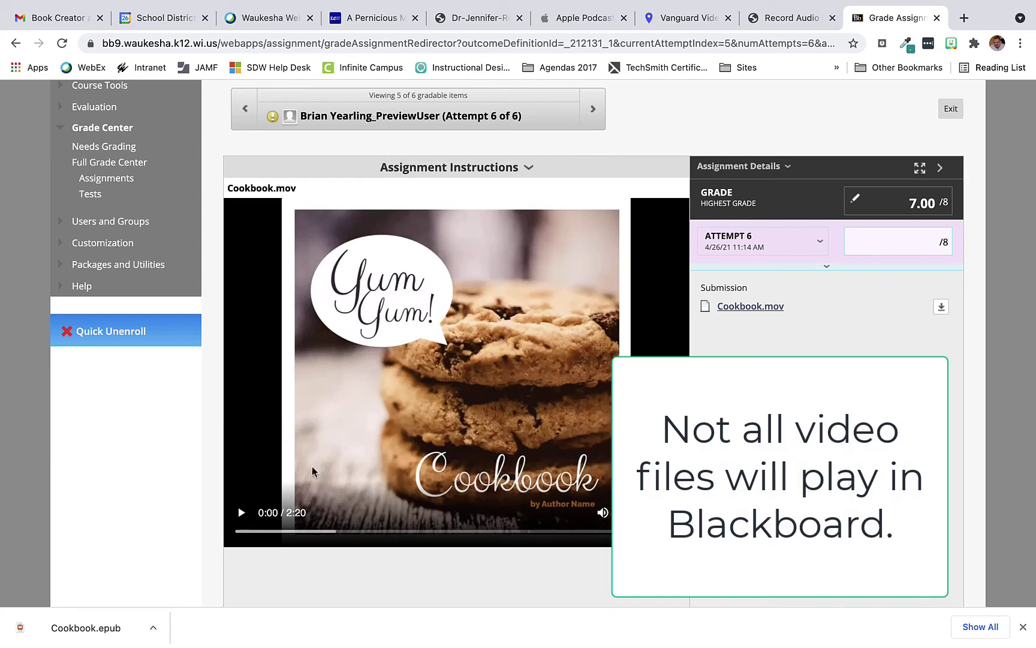
click(242, 513)
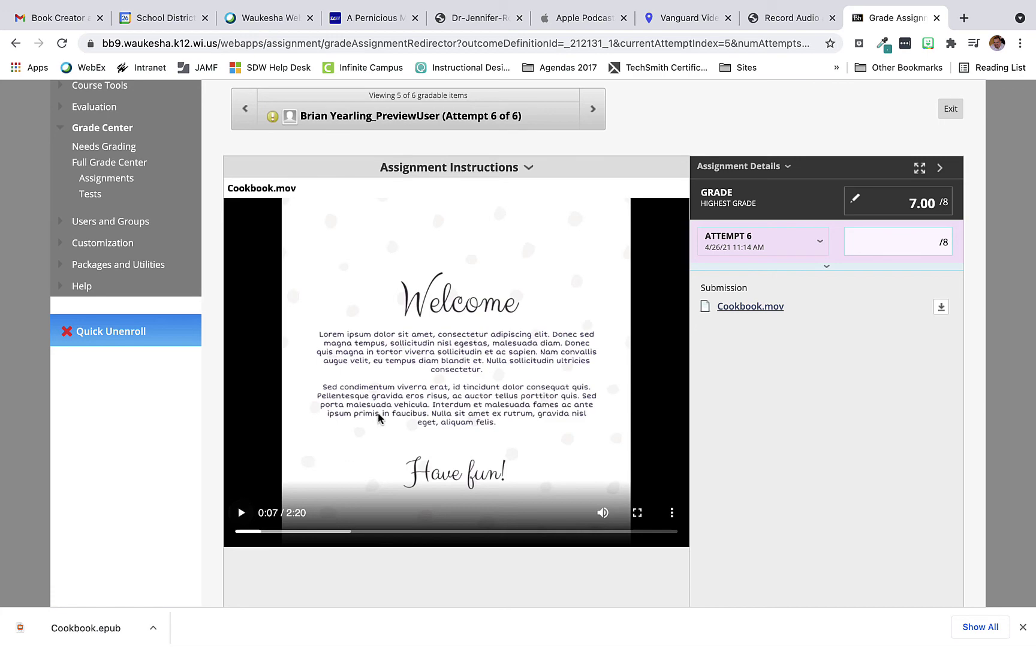
Skip ahead in stages through the Cookbook.mov video to the Vegetable Soup recipe page
scroll(379, 416, up, 3)
scroll(378, 418, down, 2)
click(315, 543)
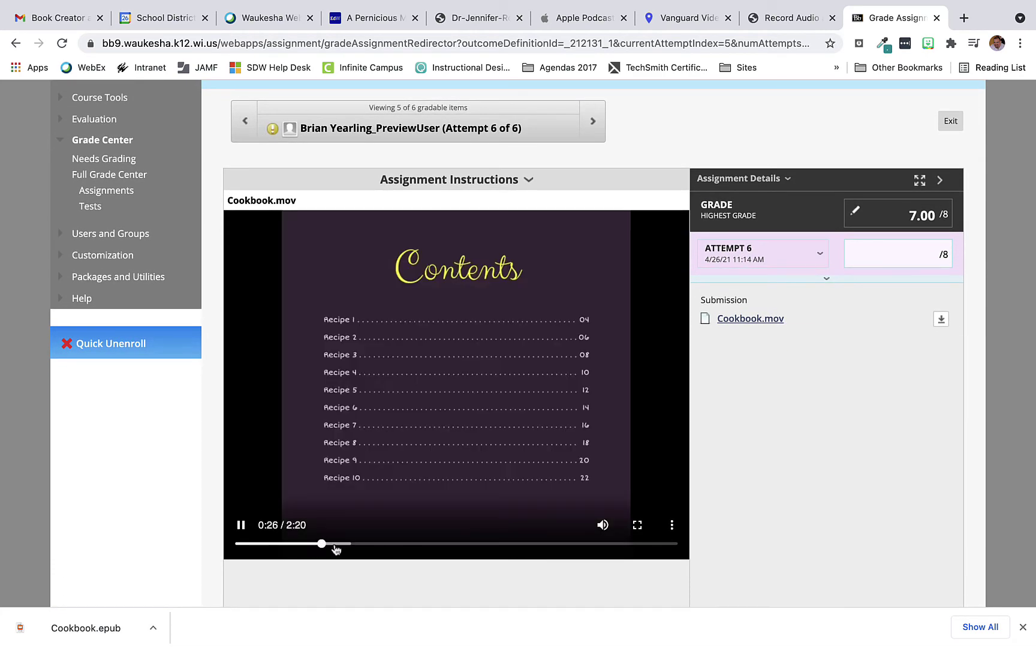
click(337, 544)
click(359, 543)
click(386, 543)
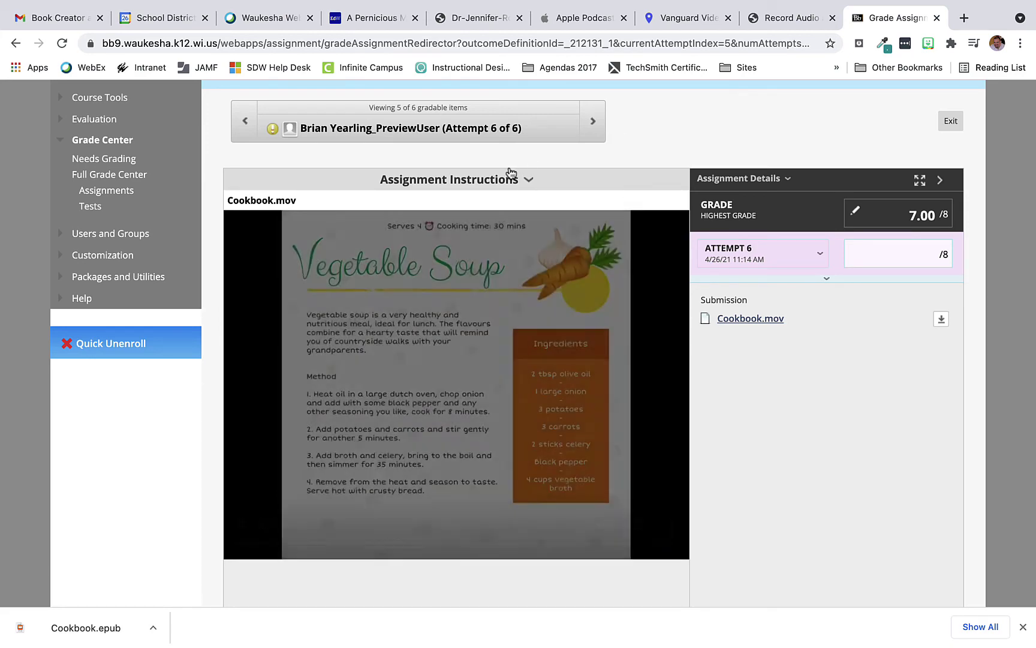
Expand the assignment instructions above the video, collapse them again, and pause the Cookbook.mov playback
click(530, 184)
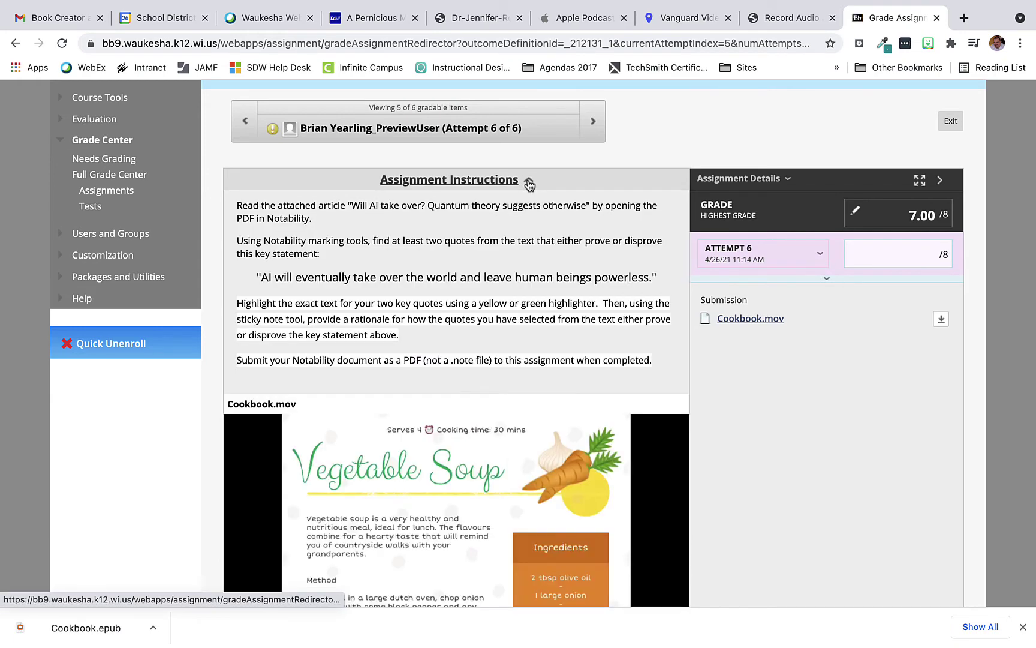
click(530, 183)
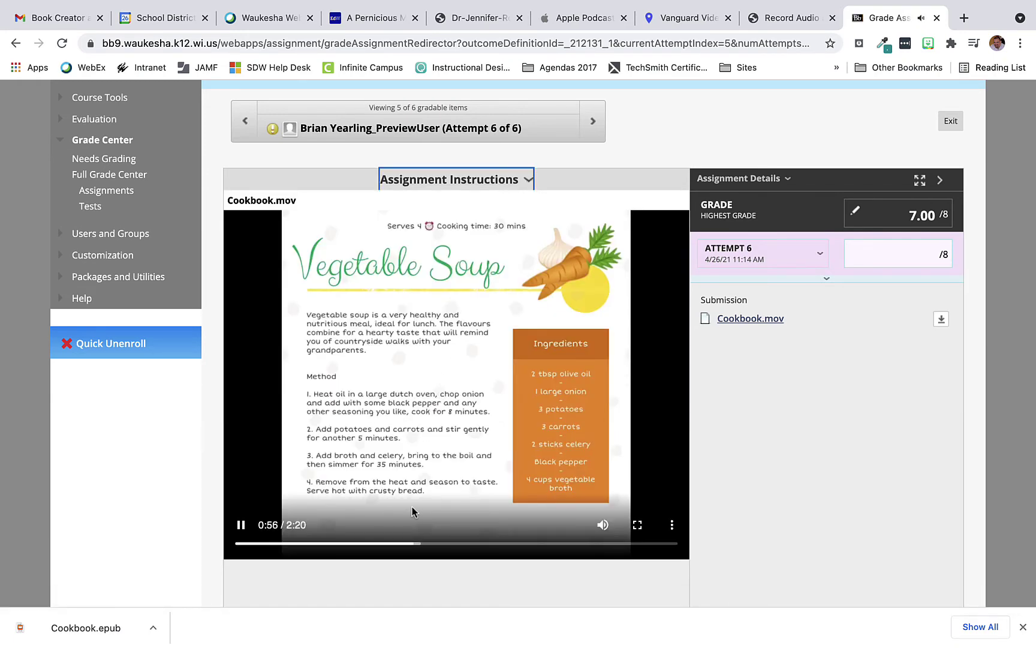
click(238, 526)
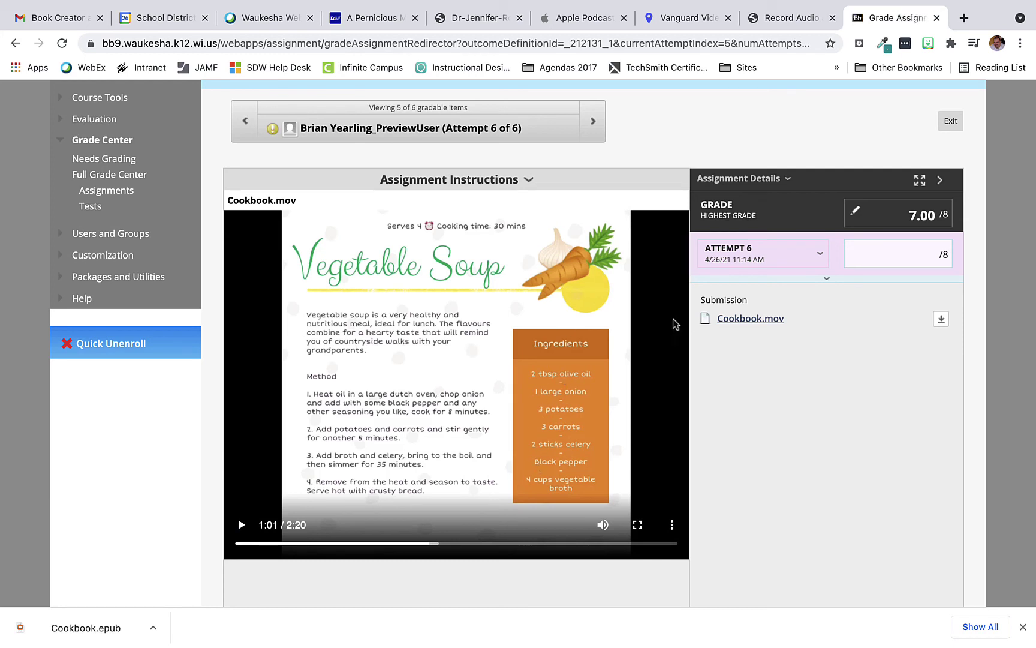
scroll(429, 268, up, 1)
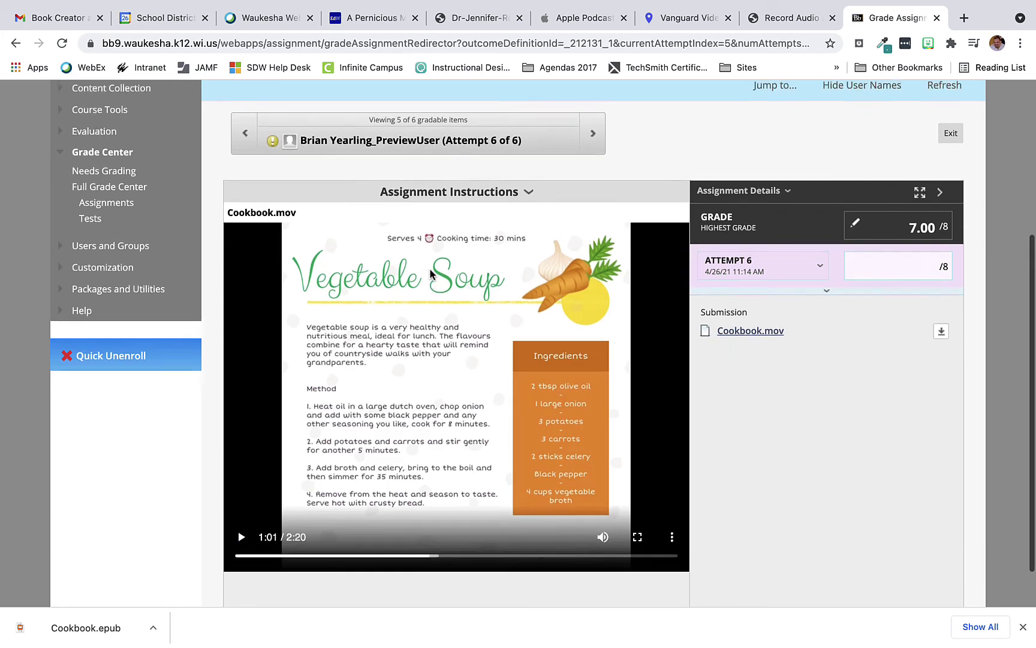